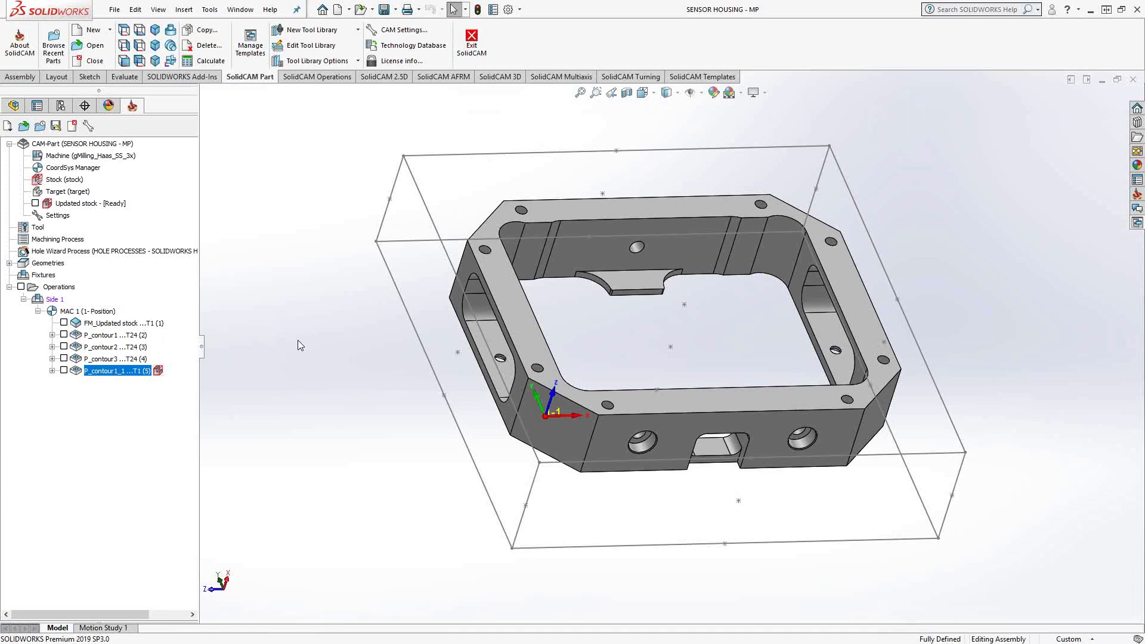
- Add a new Profile milling operation after the last existing contour operation
right_click(115, 371)
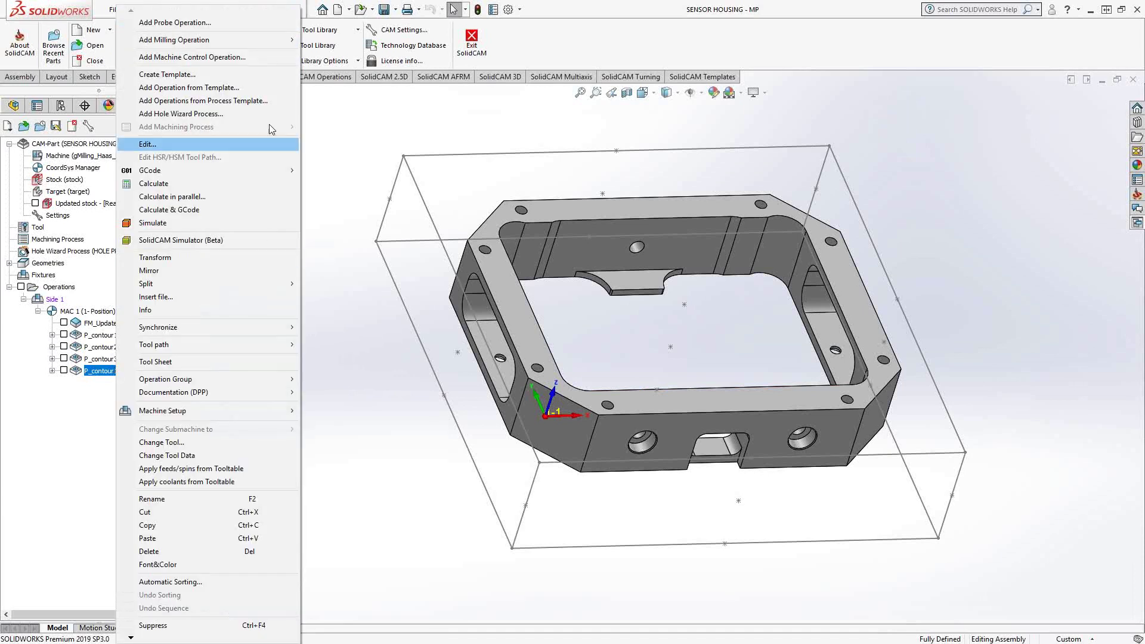
mouse_move(268, 42)
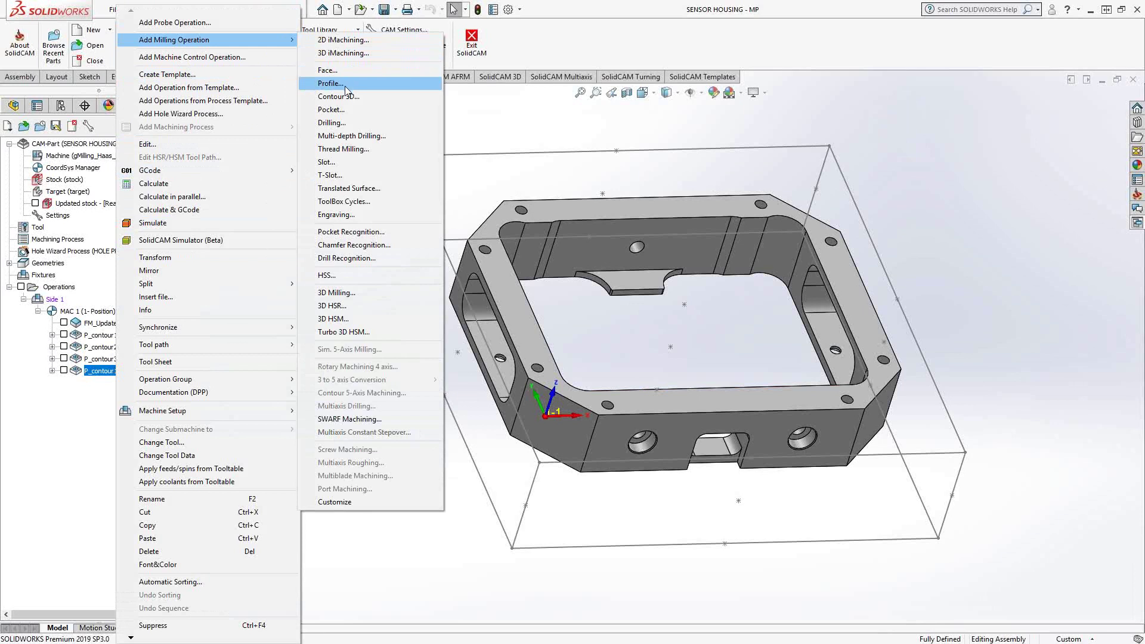
left_click(344, 84)
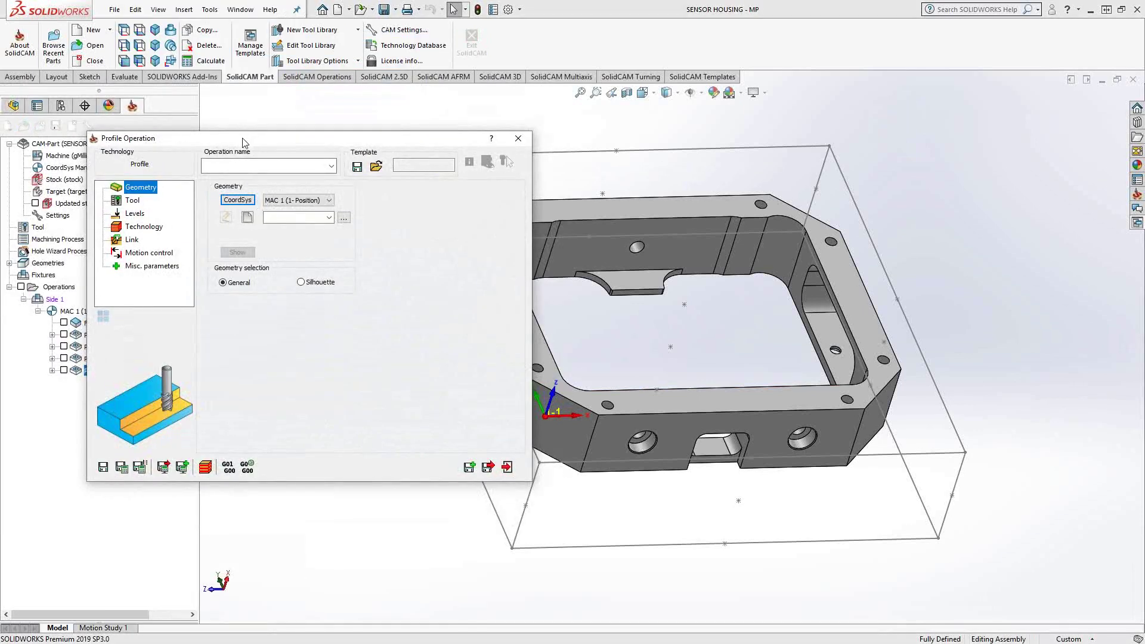
- Define geometry contour4 as a constant-Z closed chain along the housing's top outer edge
left_click_drag(243, 141, 318, 154)
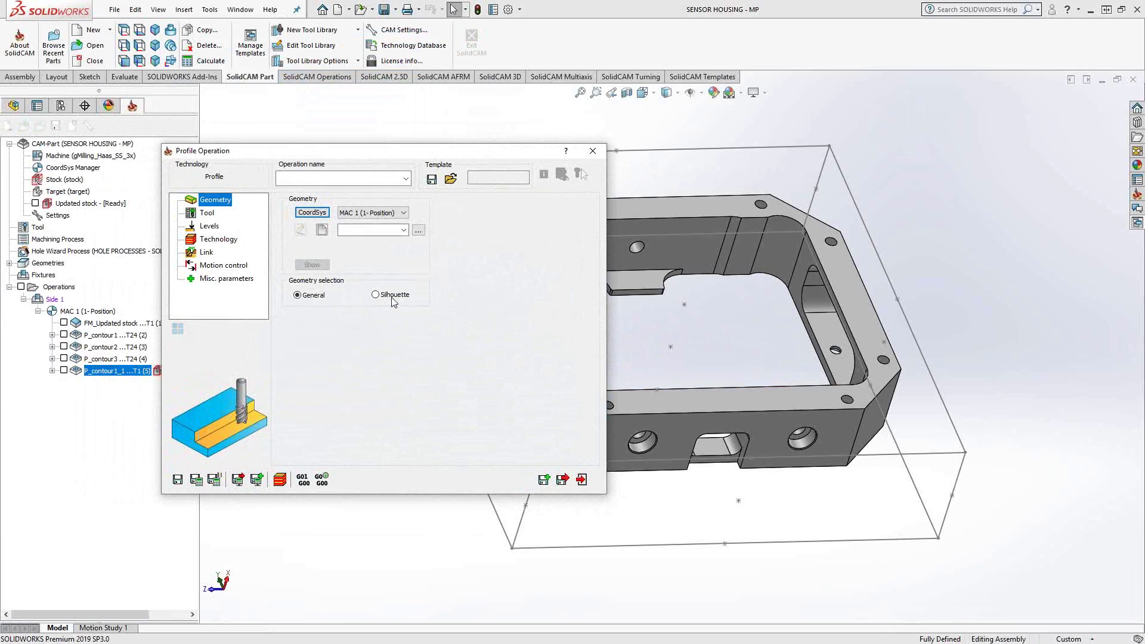
left_click(323, 234)
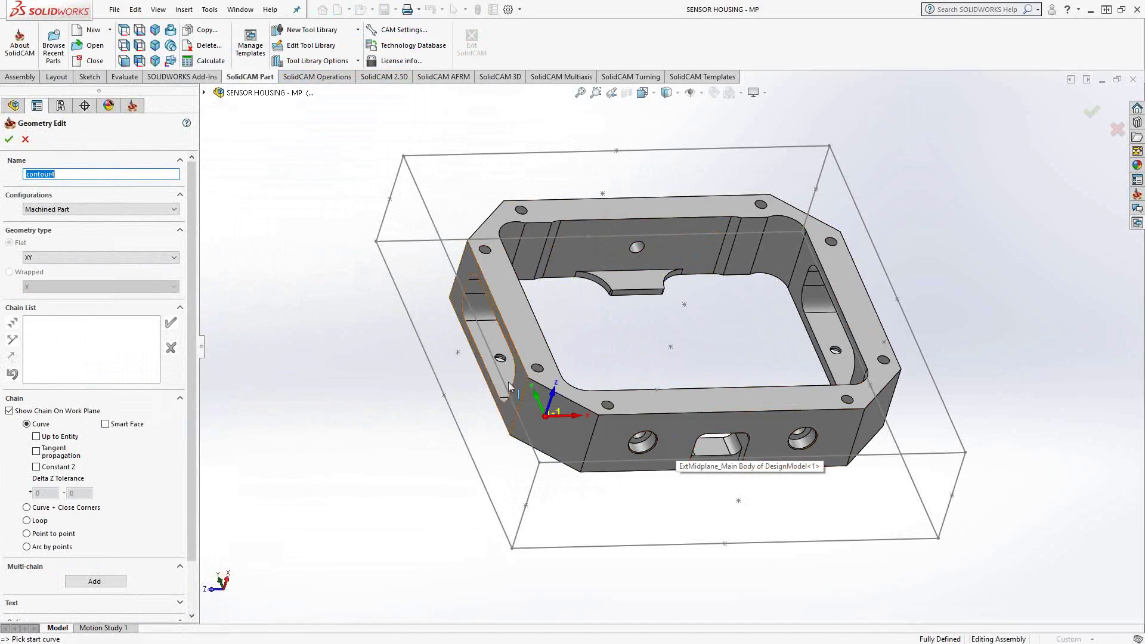
left_click(836, 410)
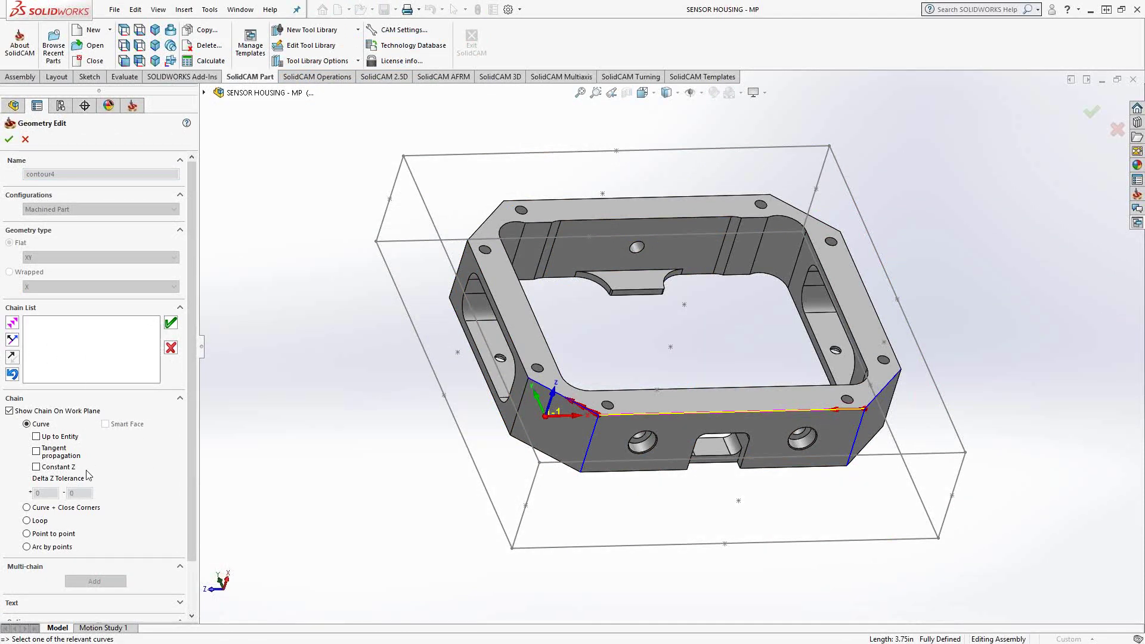
left_click(37, 467)
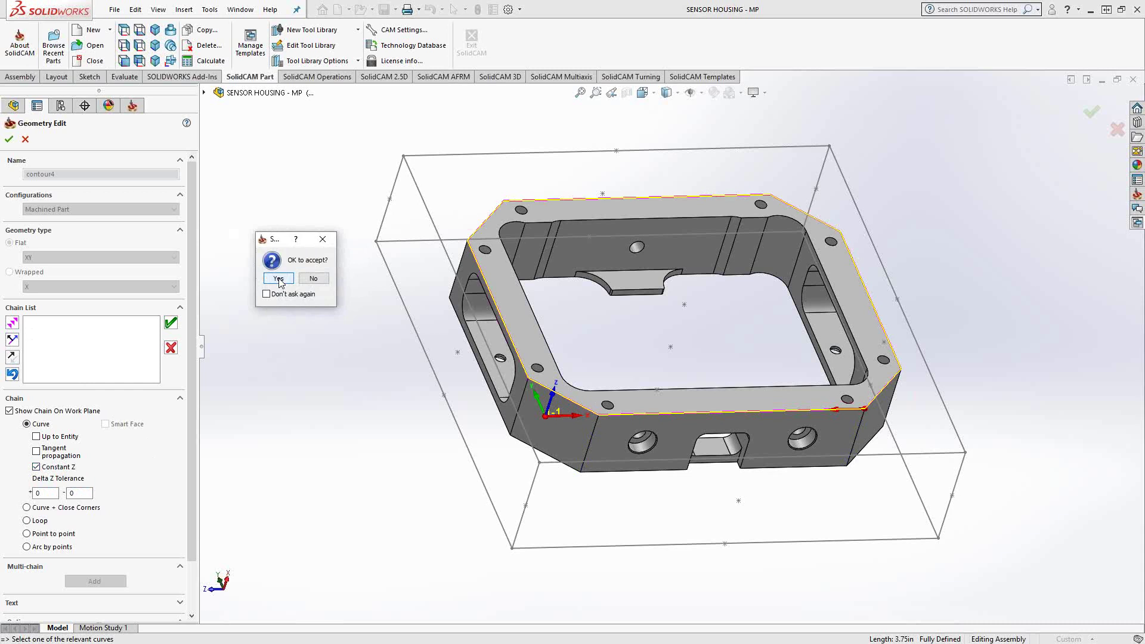
left_click(281, 282)
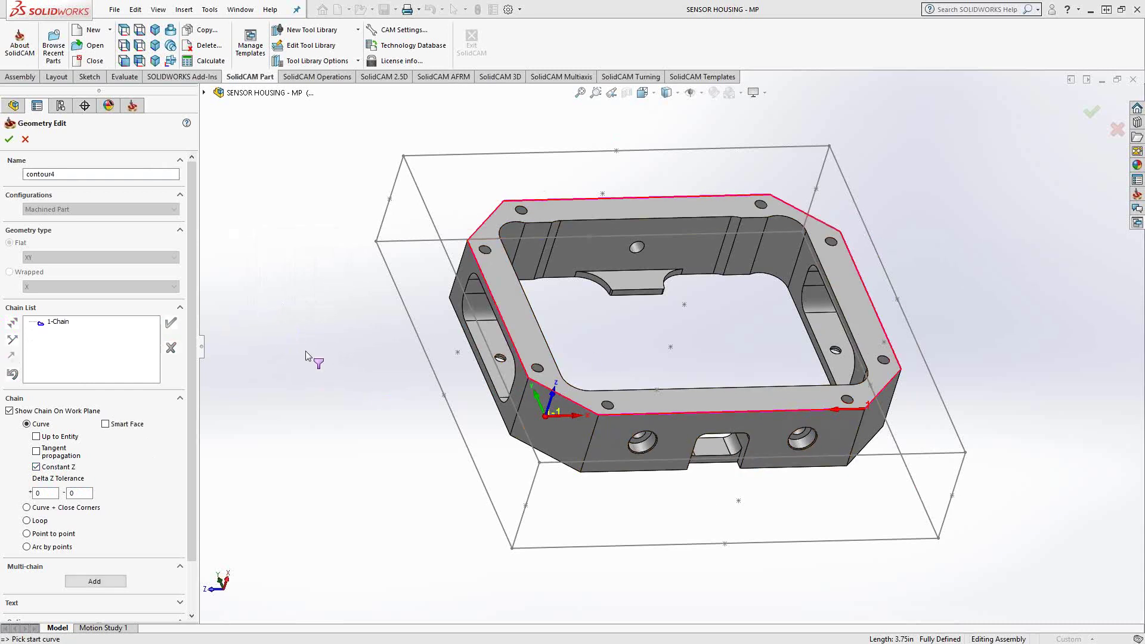
left_click(9, 139)
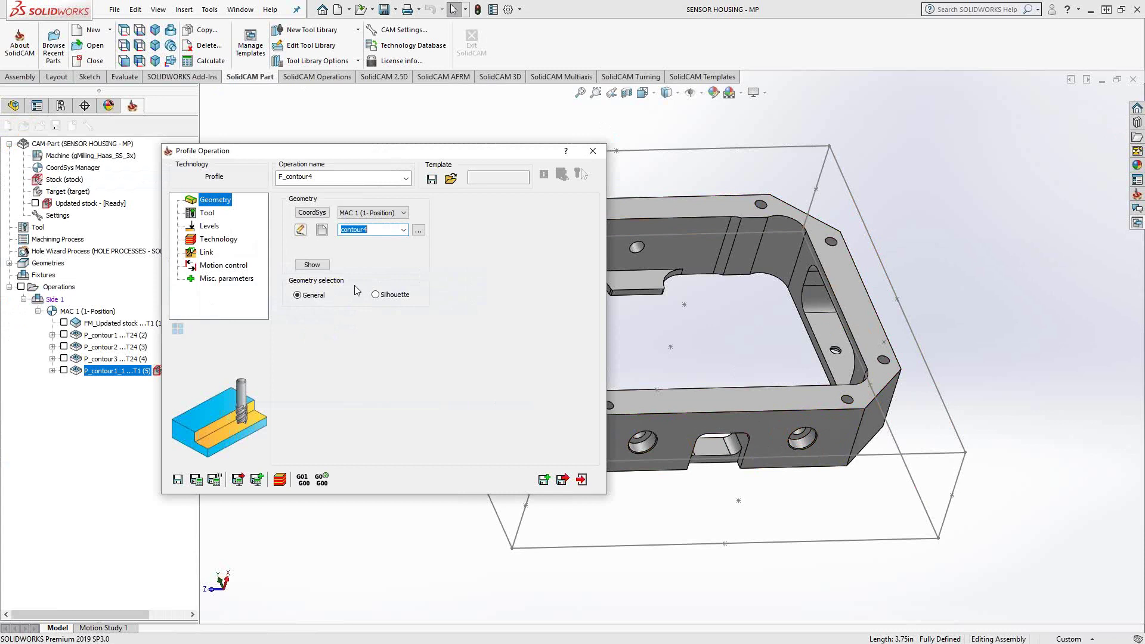
left_click(300, 231)
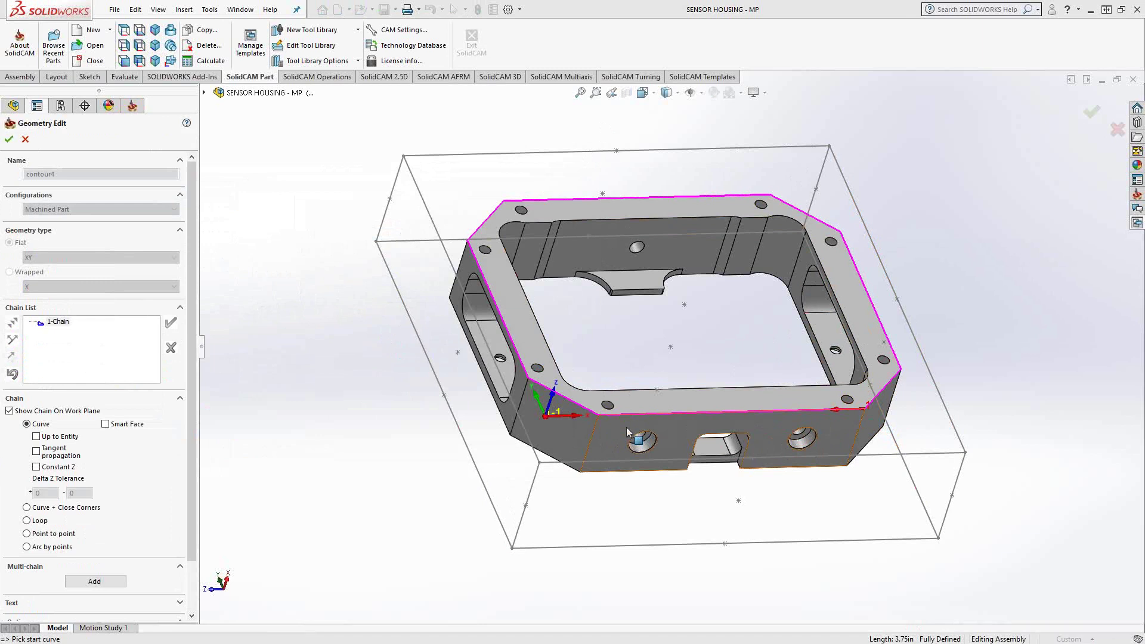
left_click(9, 139)
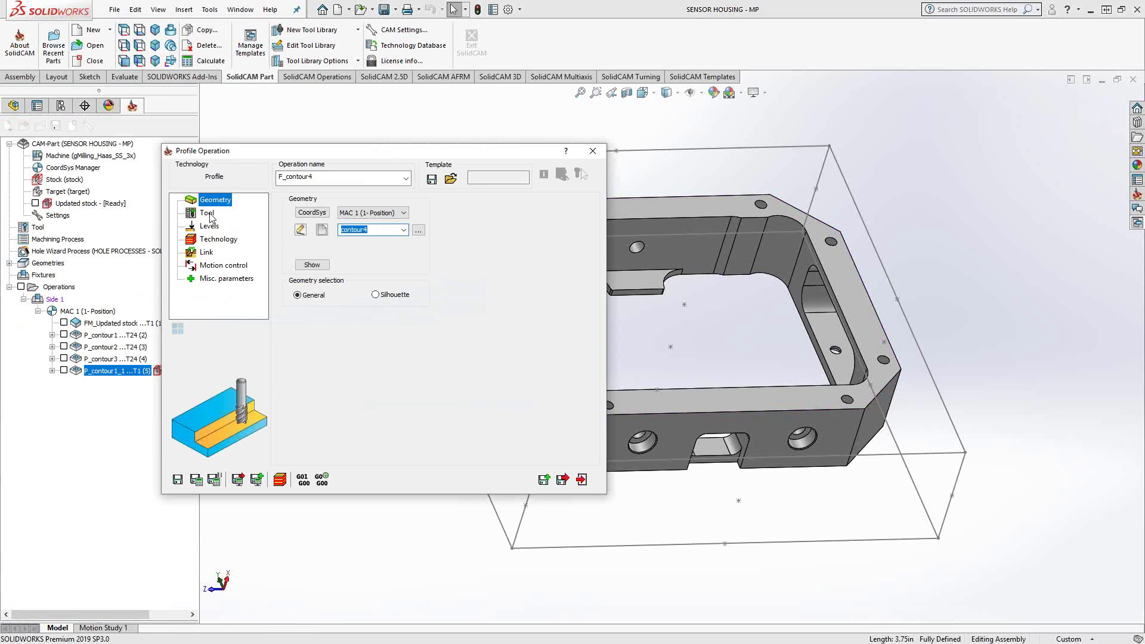
- Assign tool 24, the 1-inch four-flute end mill, accepting the coolant warning
left_click(207, 213)
left_click(382, 381)
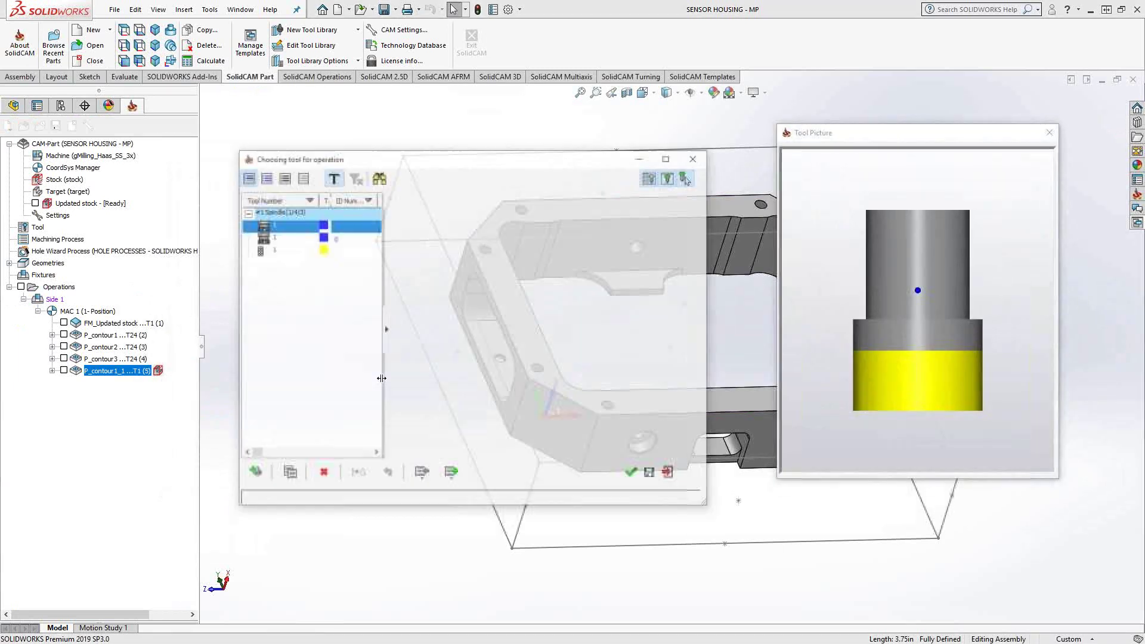
left_click(285, 249)
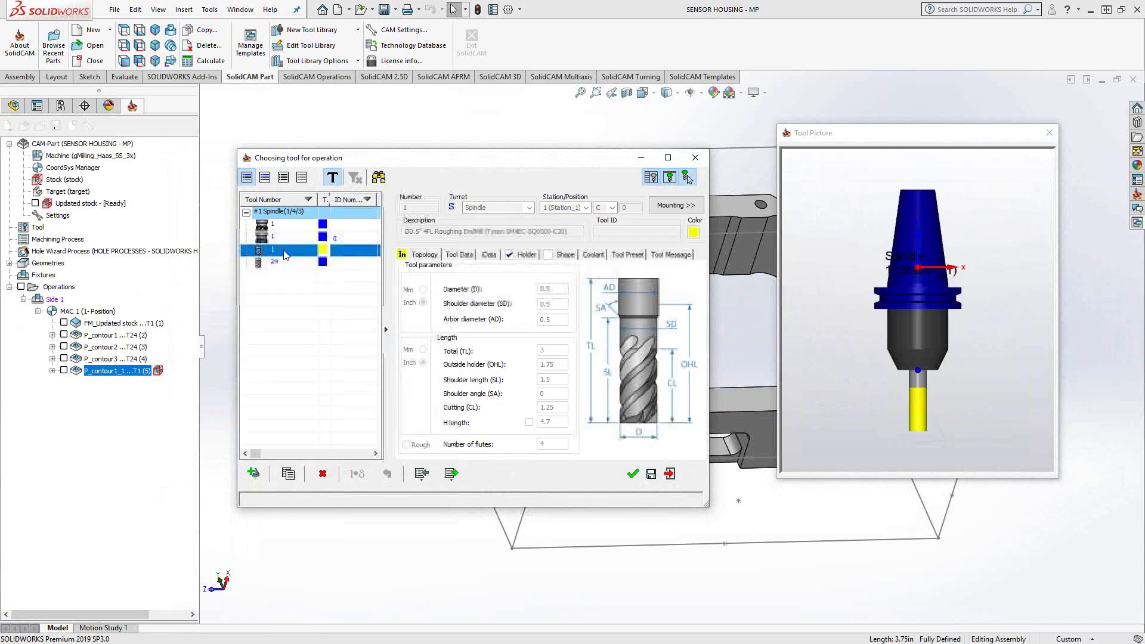
left_click(278, 263)
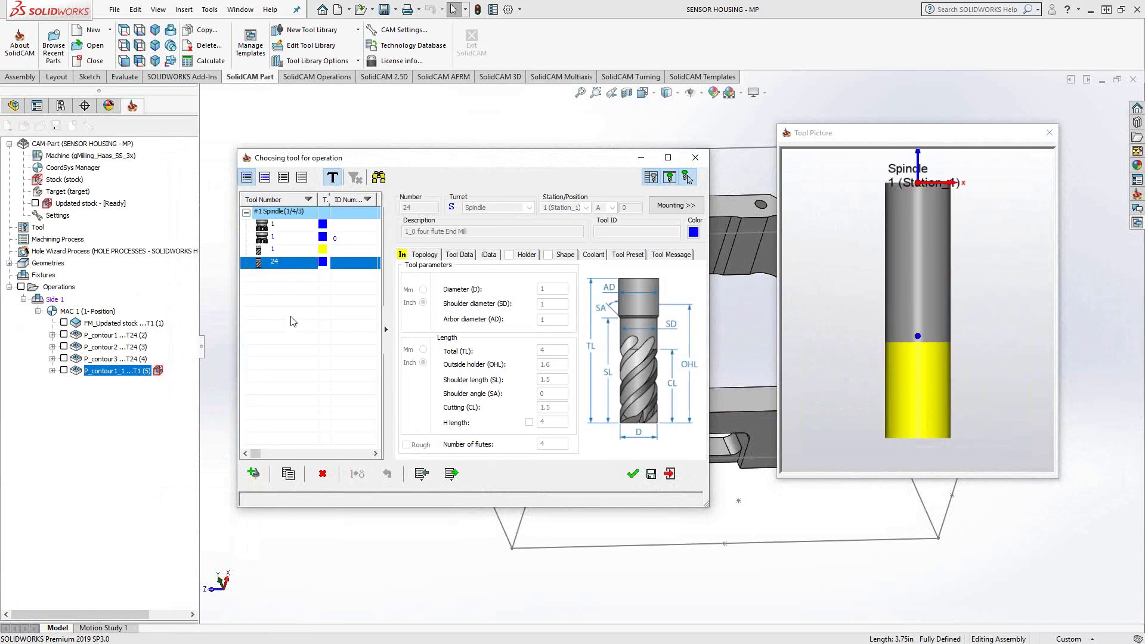
left_click(633, 474)
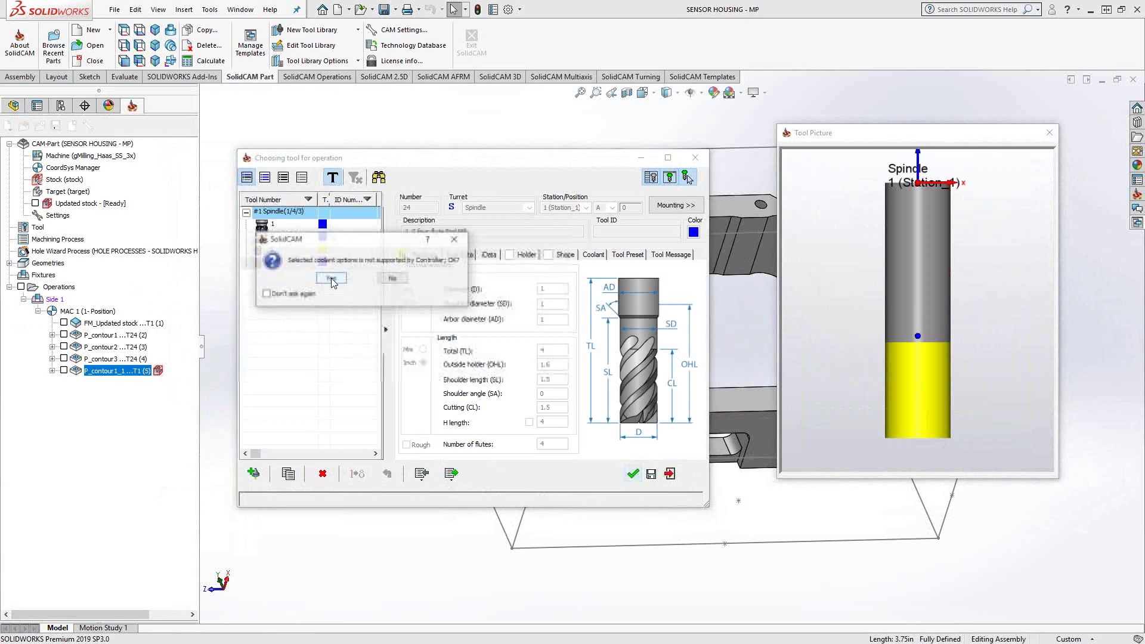
left_click(333, 281)
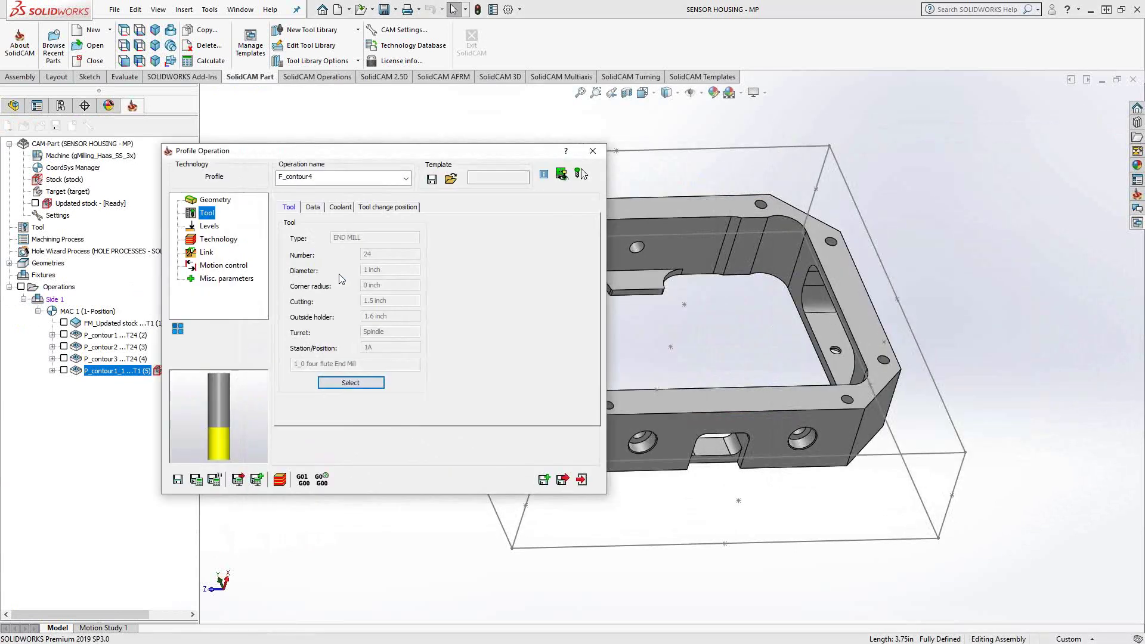
- Set clearance 1, safety distance 0.1, upper level 0 and profile depth 1, referenced to target bottom
left_click(214, 227)
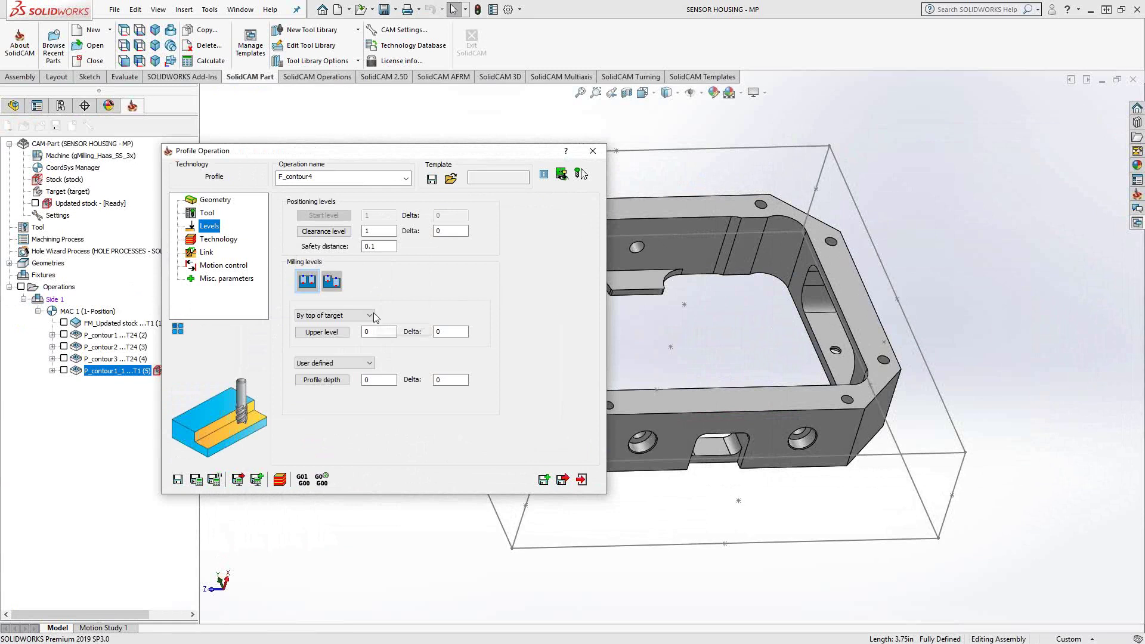
left_click(368, 364)
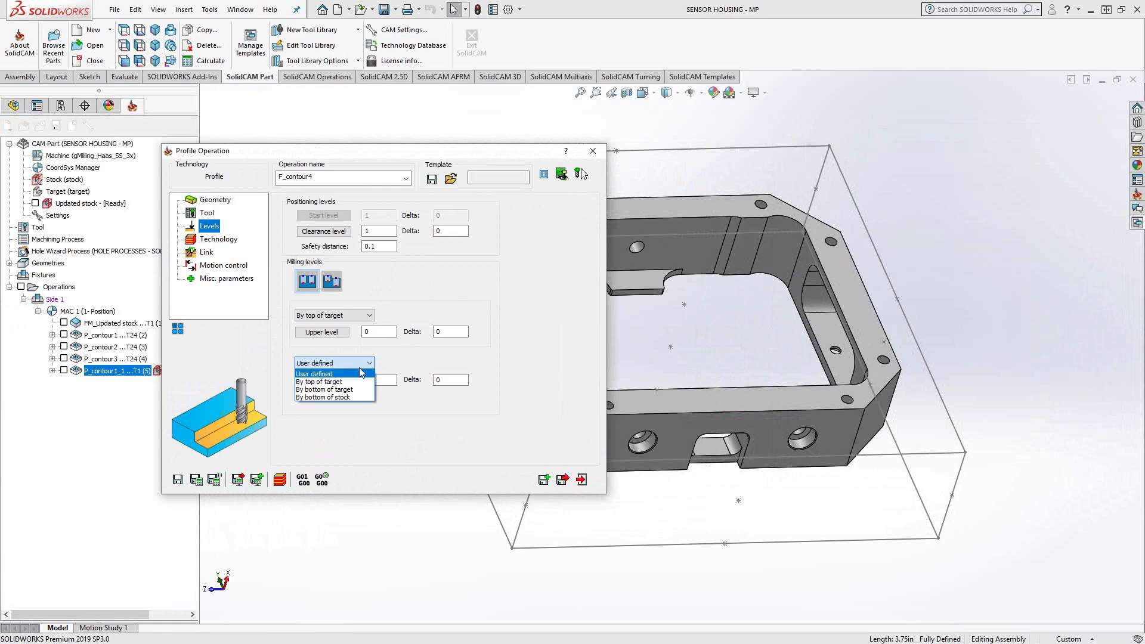
left_click(334, 389)
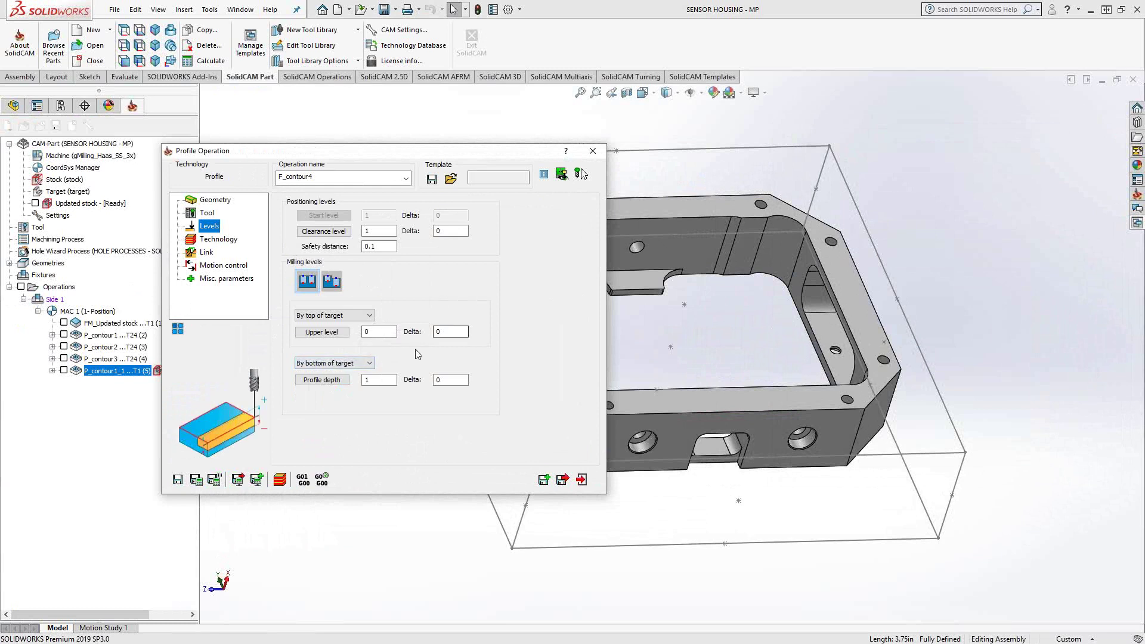
left_click(379, 380)
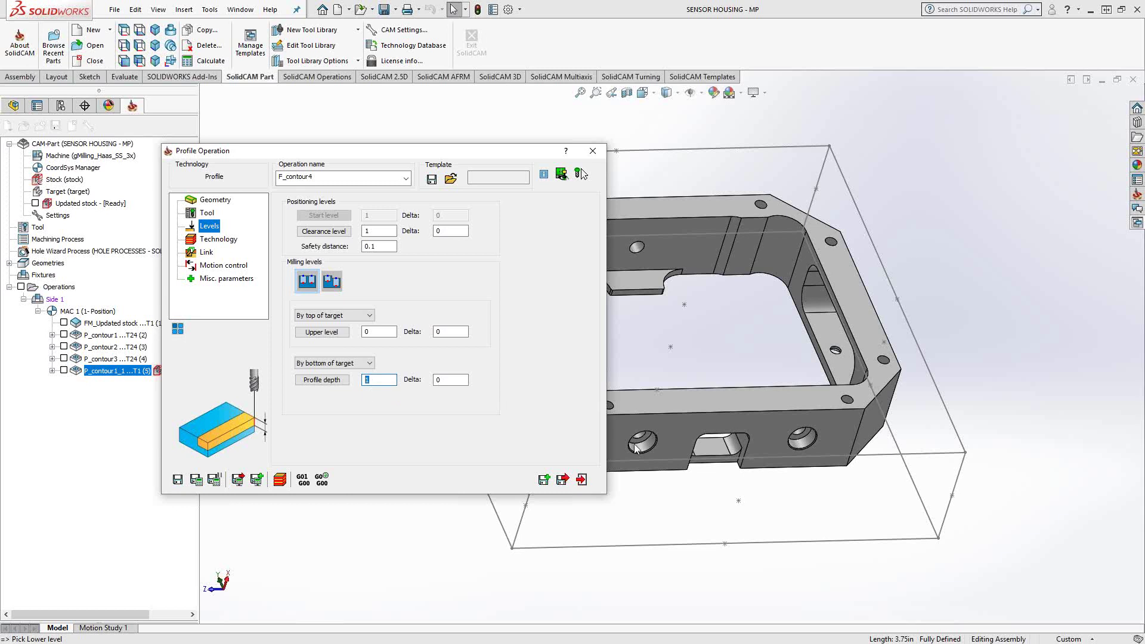
middle_click_drag(685, 333, 711, 263)
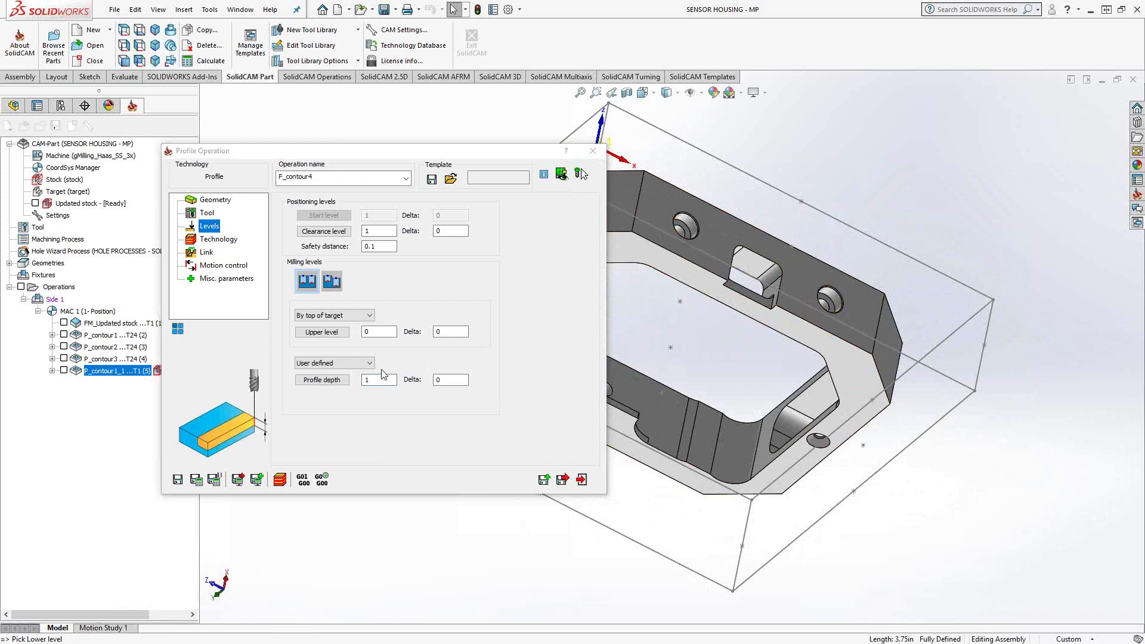
left_click(357, 363)
left_click(334, 389)
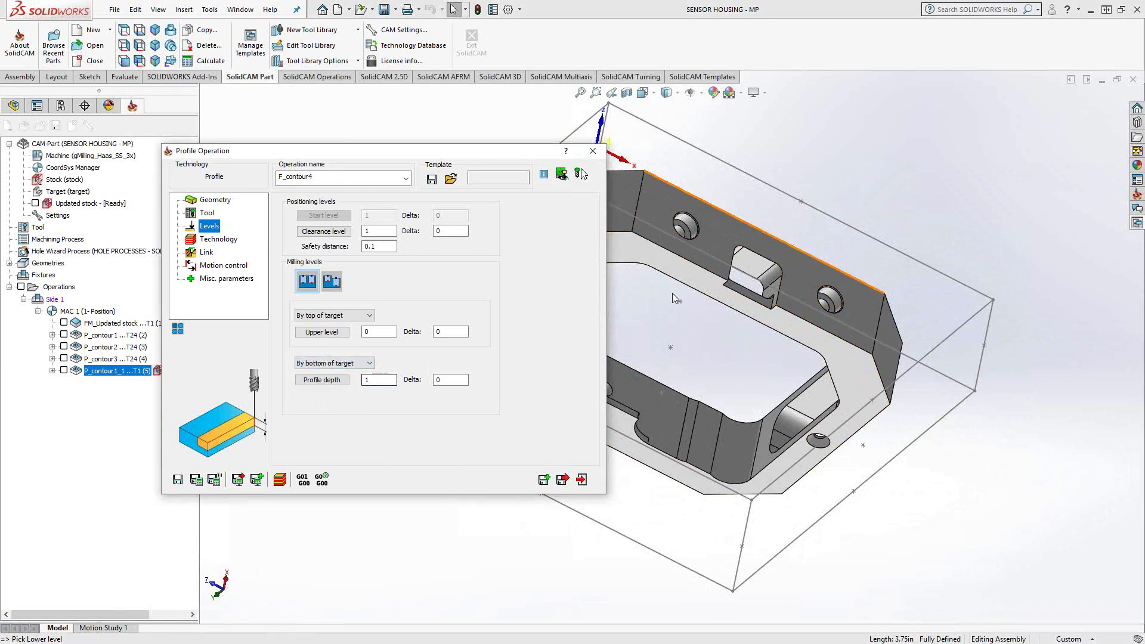
middle_click_drag(656, 310, 502, 298)
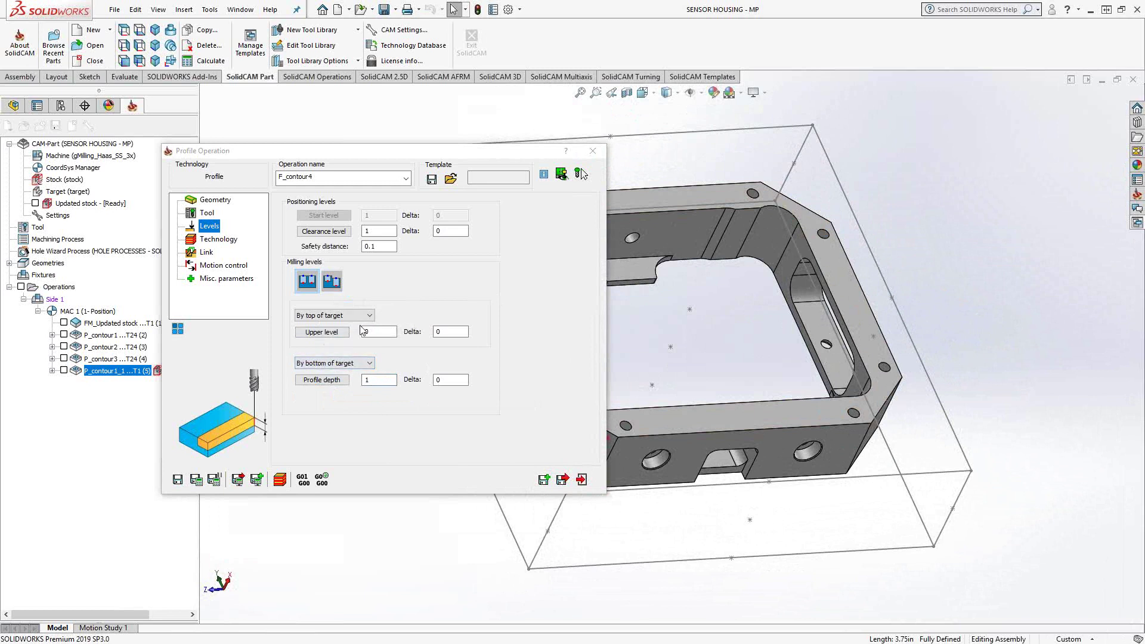
- Try variable per-chain milling levels, then revert to uniform levels
left_click(332, 282)
left_click(420, 280)
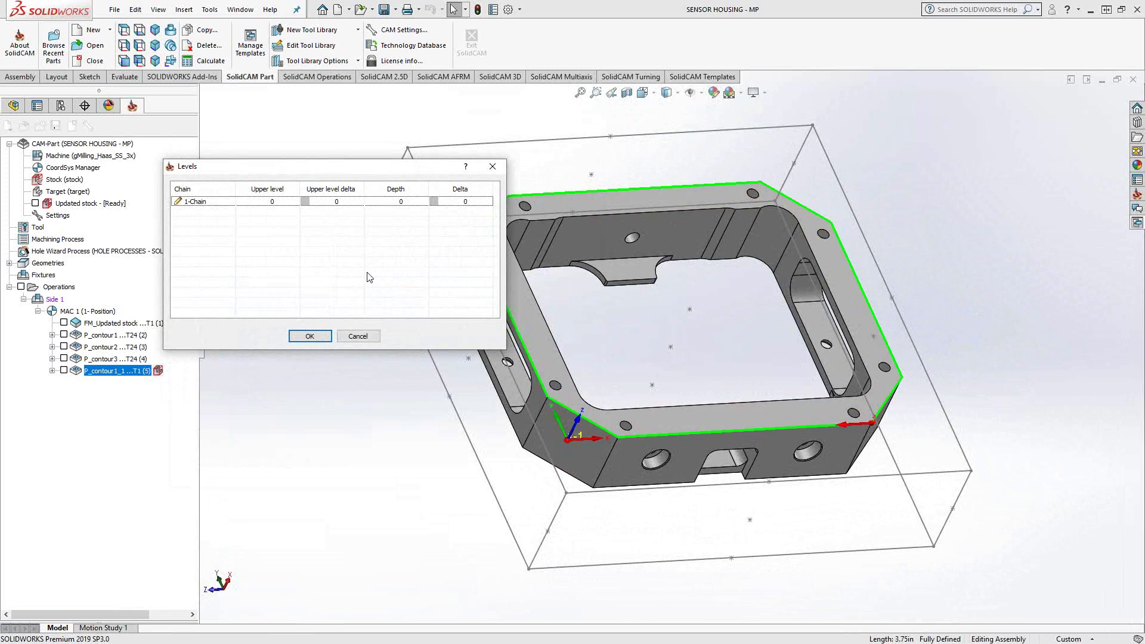
left_click(357, 335)
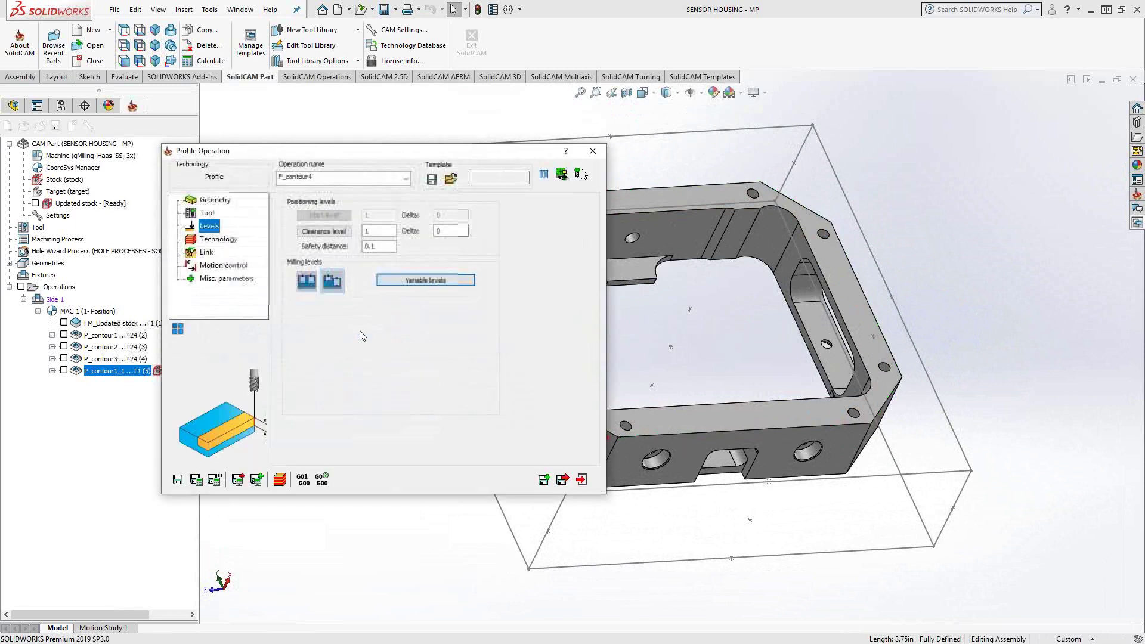
left_click(306, 281)
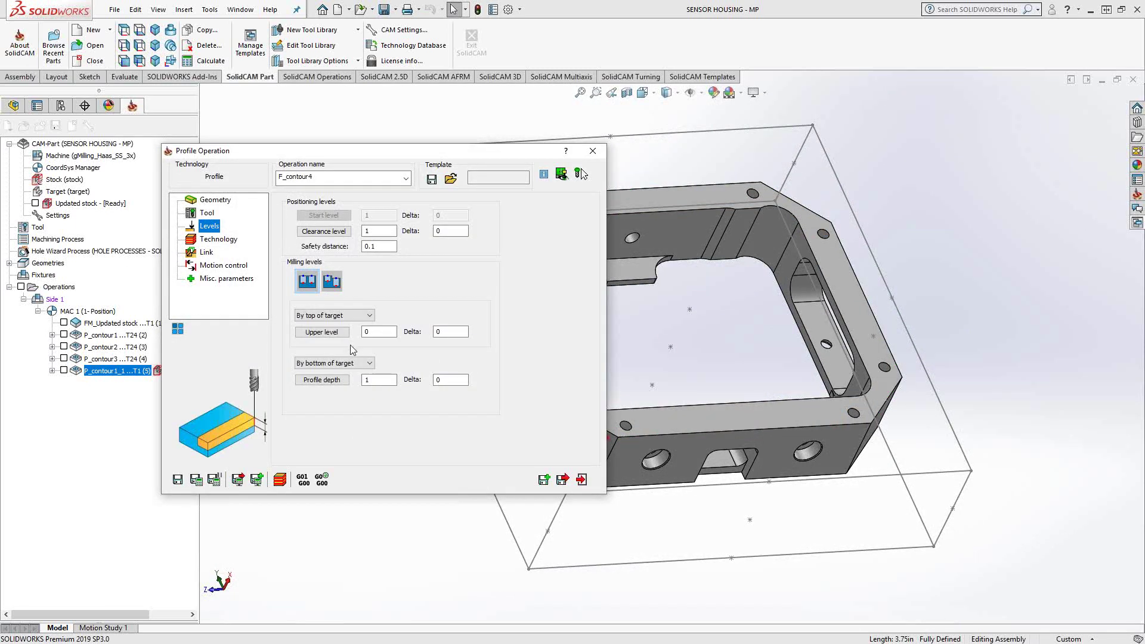
- Set one finish pass, 0.02 extension/overlap and 0.5 finish step down
left_click(207, 240)
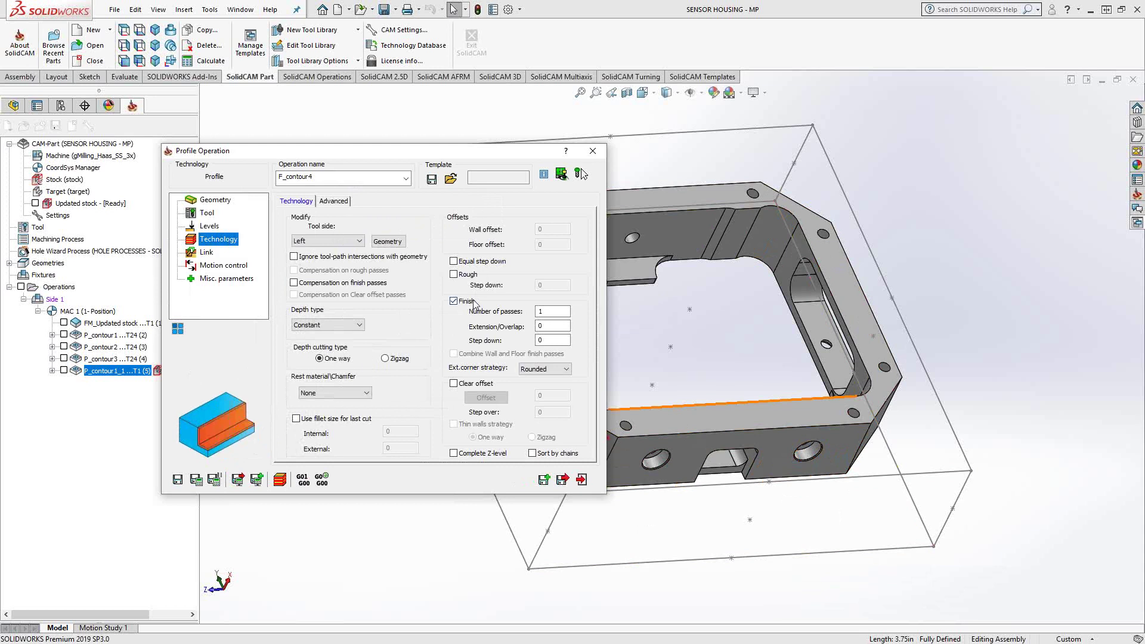
double_click(539, 311)
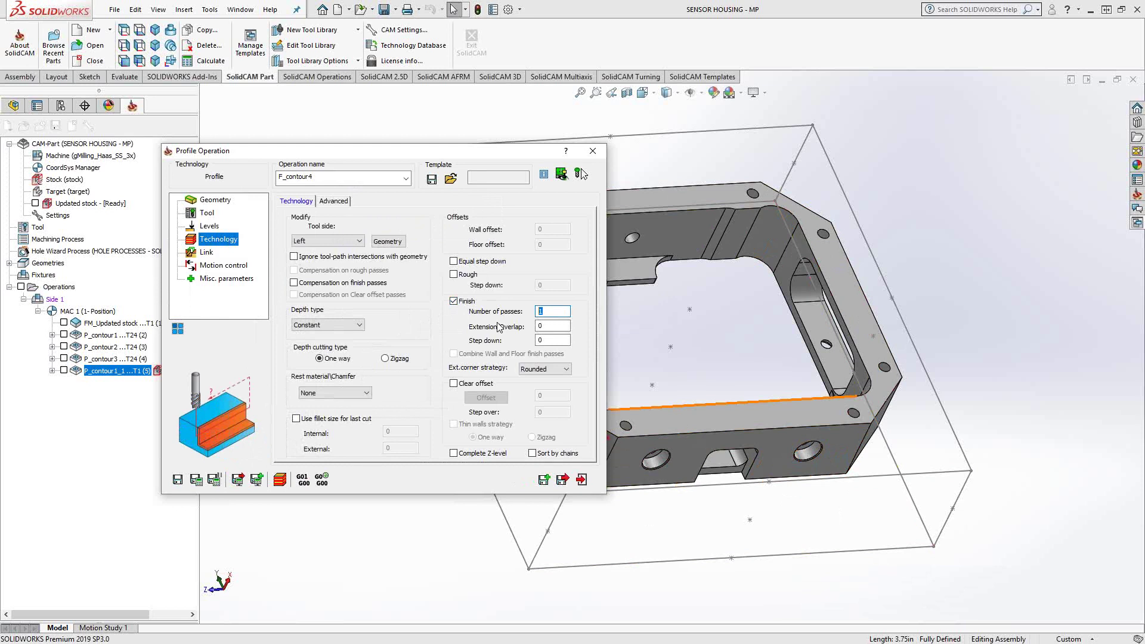
key("Tab")
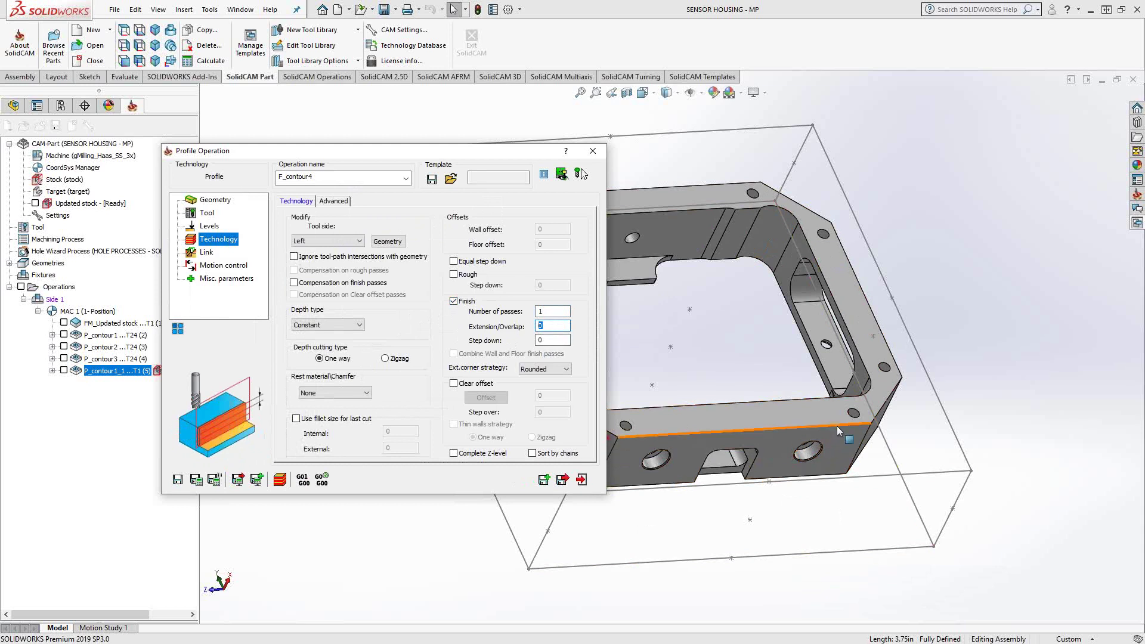
type(".02")
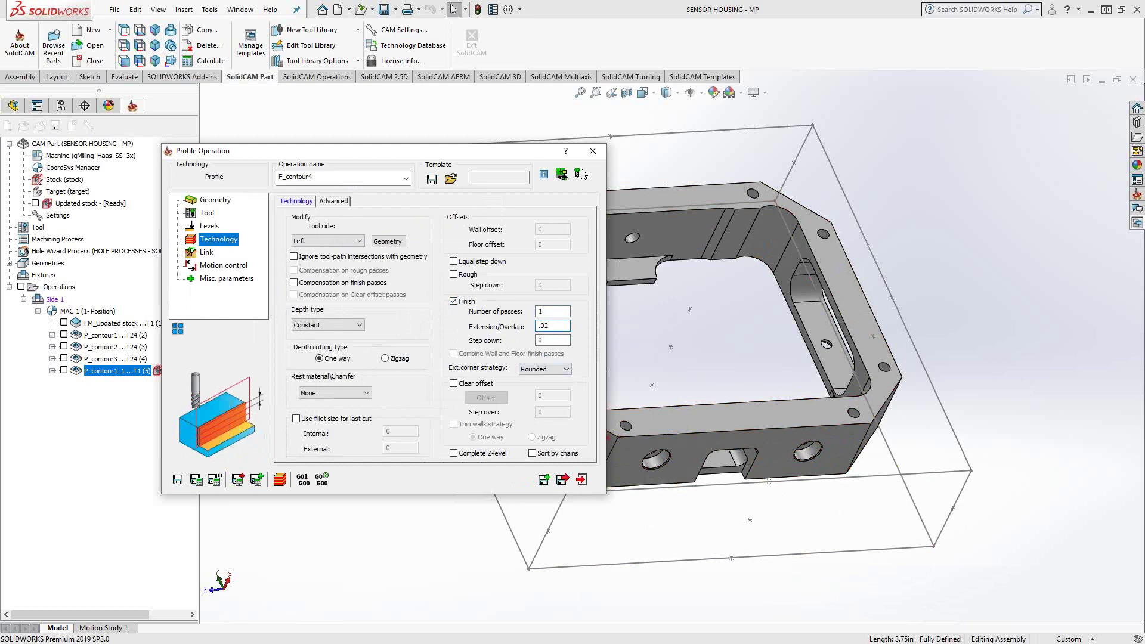
key("Tab")
type(".")
- Try rough passes with 0.005 wall offset, turn them off, and keep tool side Left
left_click(453, 275)
left_click(540, 230)
type(".005")
left_click(538, 246)
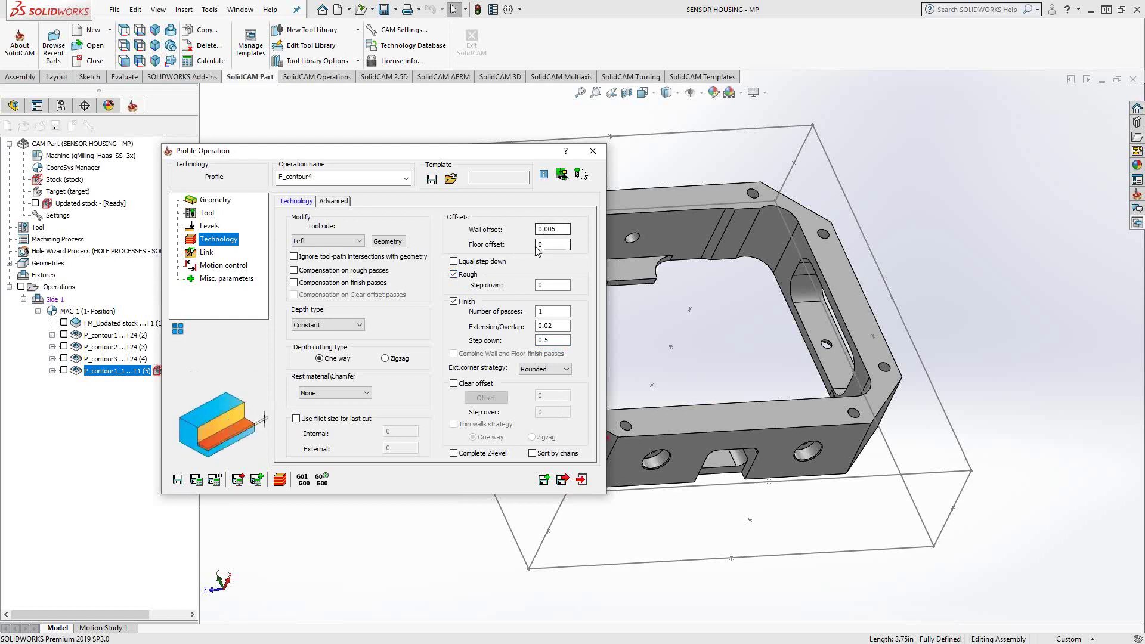
left_click(454, 275)
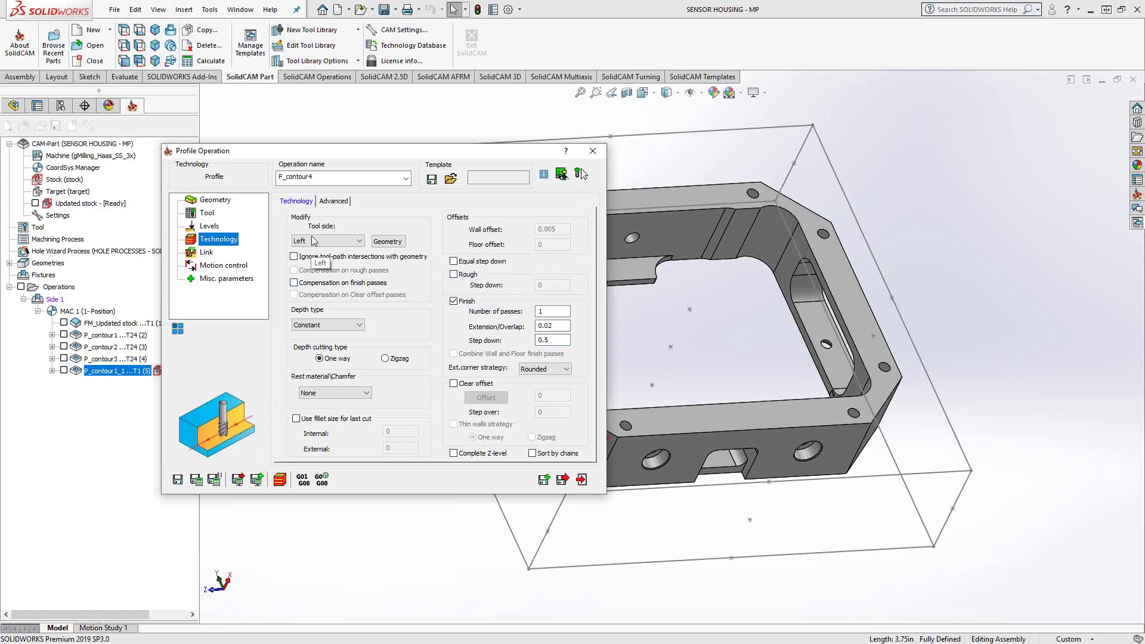
left_click(359, 242)
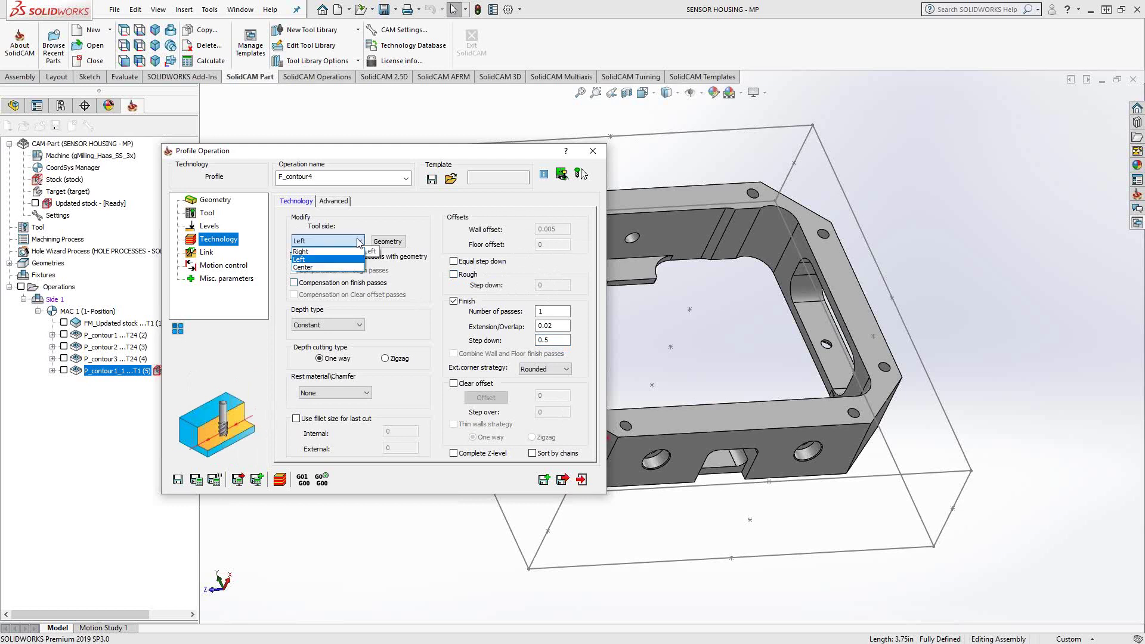
left_click(359, 241)
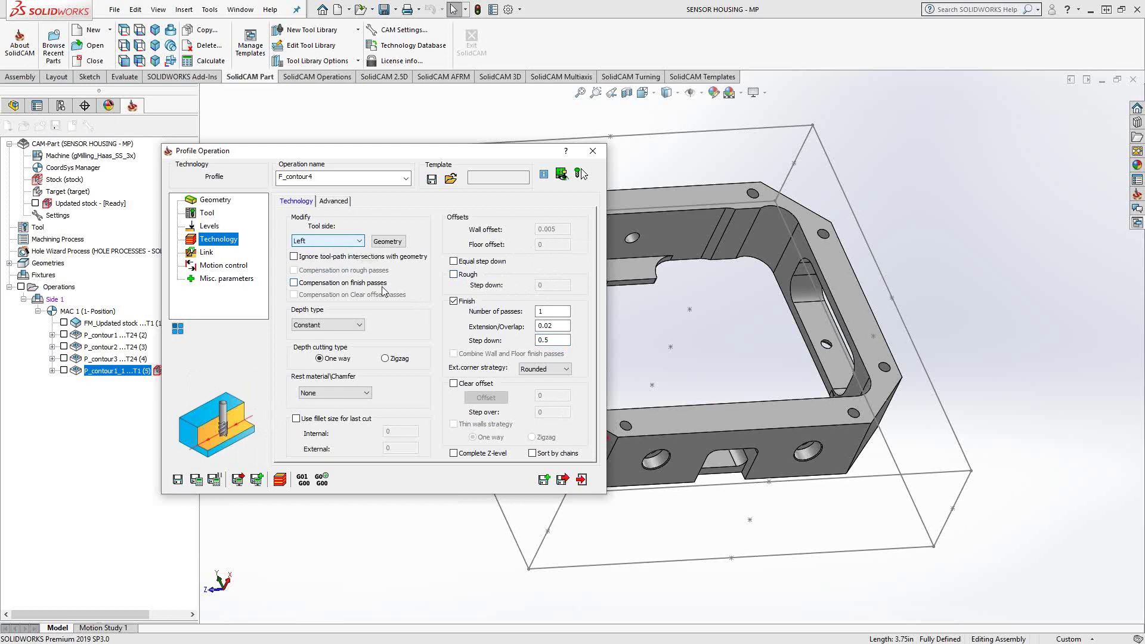
- Set a Normal lead-in with absolute length 0.05 and calculate the toolpath
left_click(205, 253)
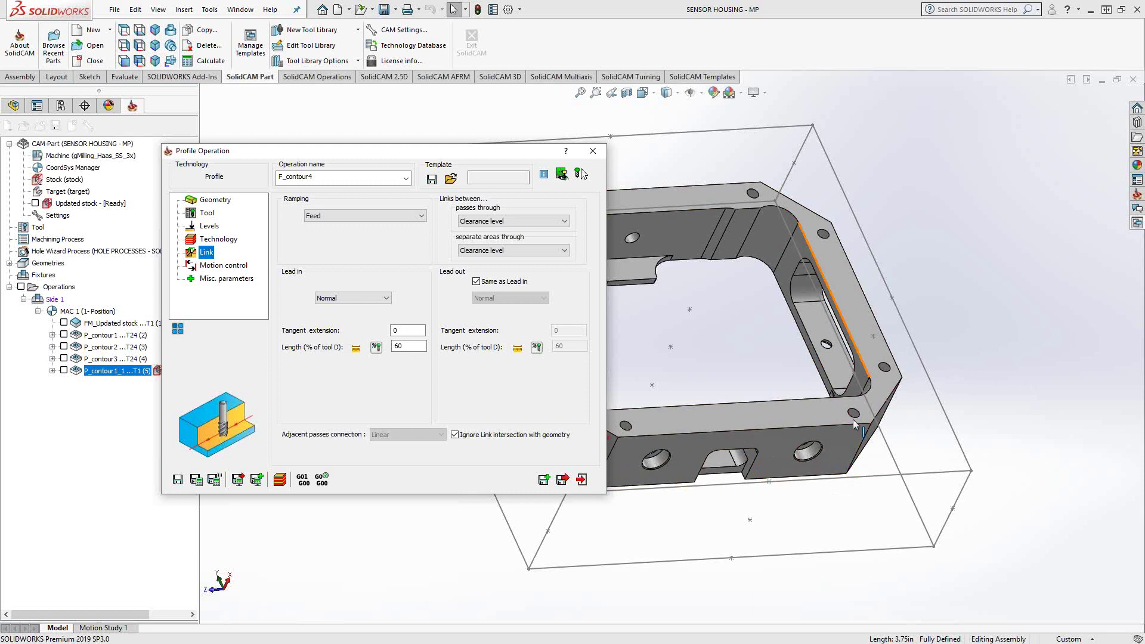
left_click(386, 298)
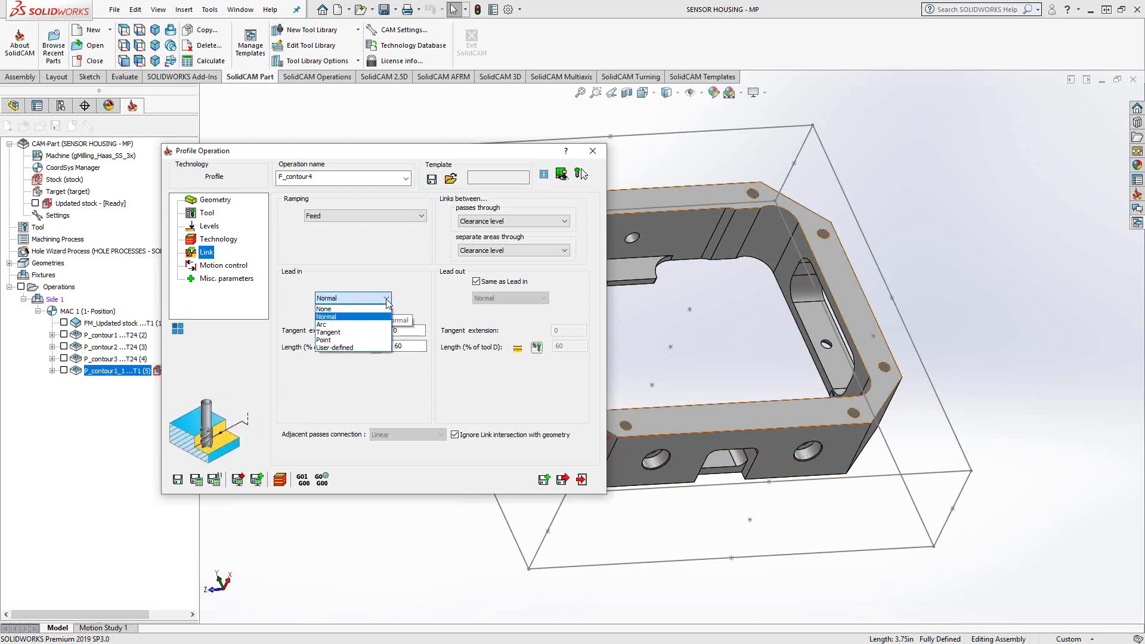
left_click(338, 317)
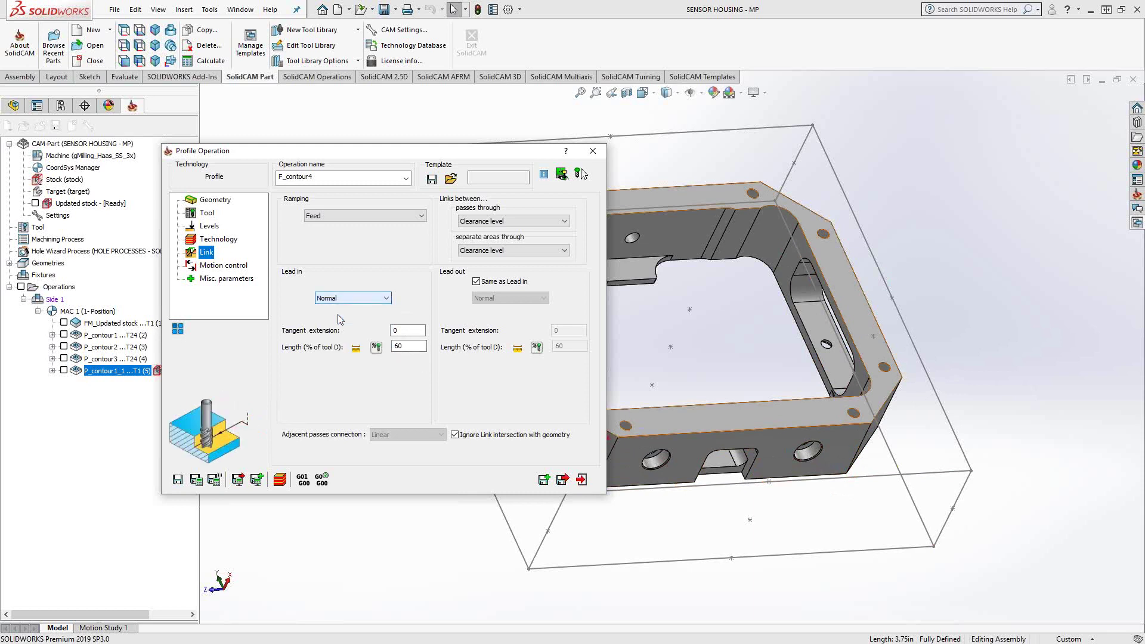
left_click(356, 349)
double_click(409, 346)
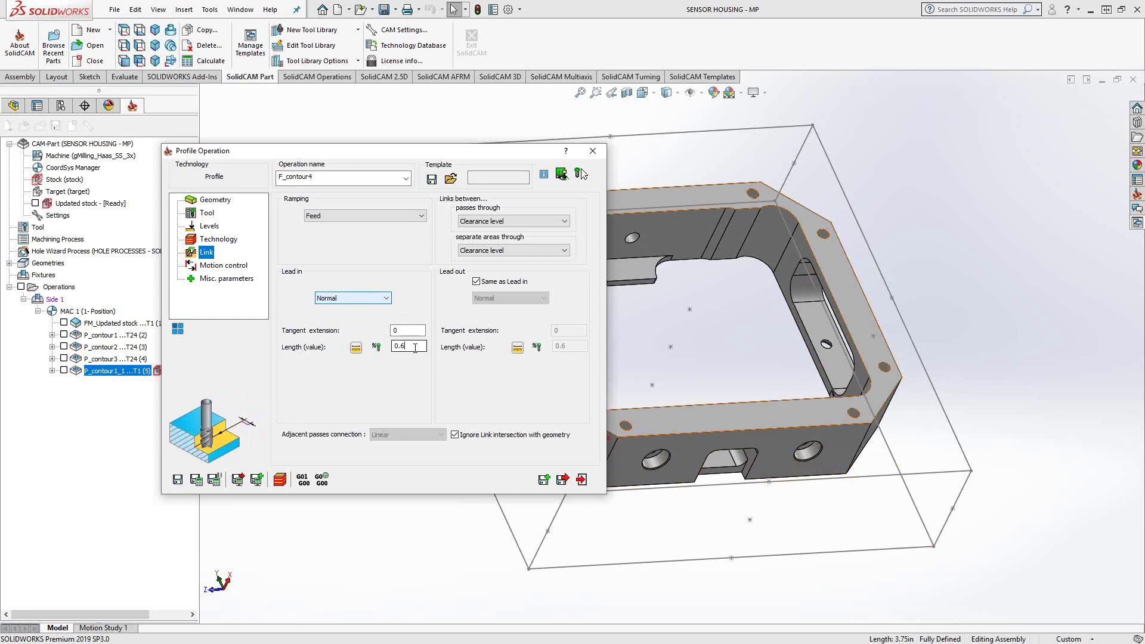
type(".05")
left_click(196, 480)
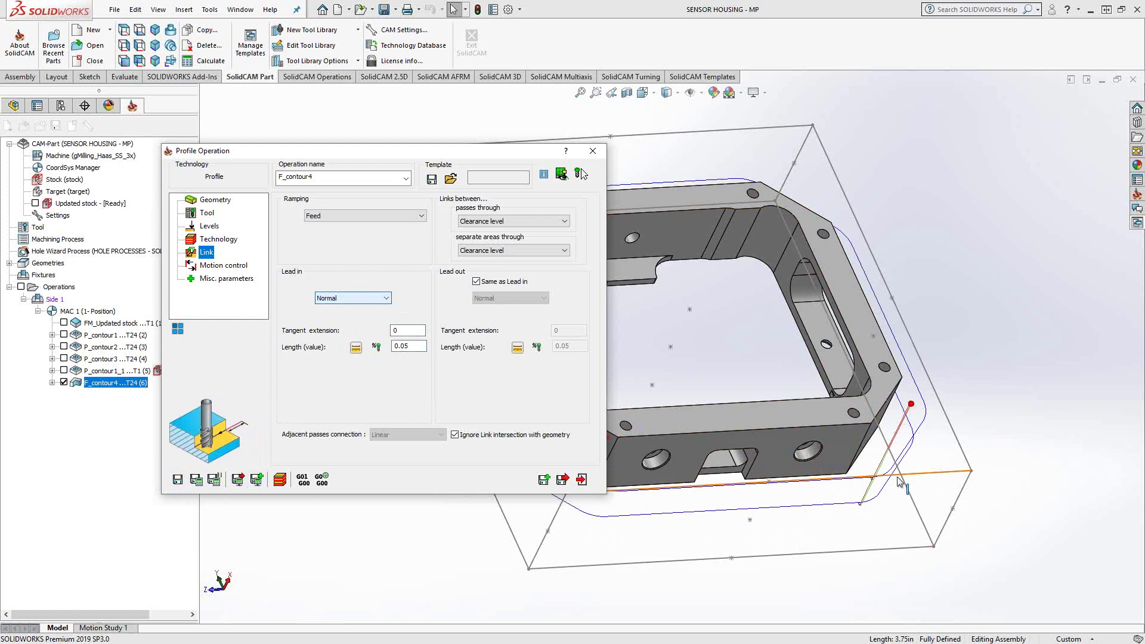
- Inspect the calculated lead-in around the housing, then return to Technology
scroll(796, 397, "down", 6)
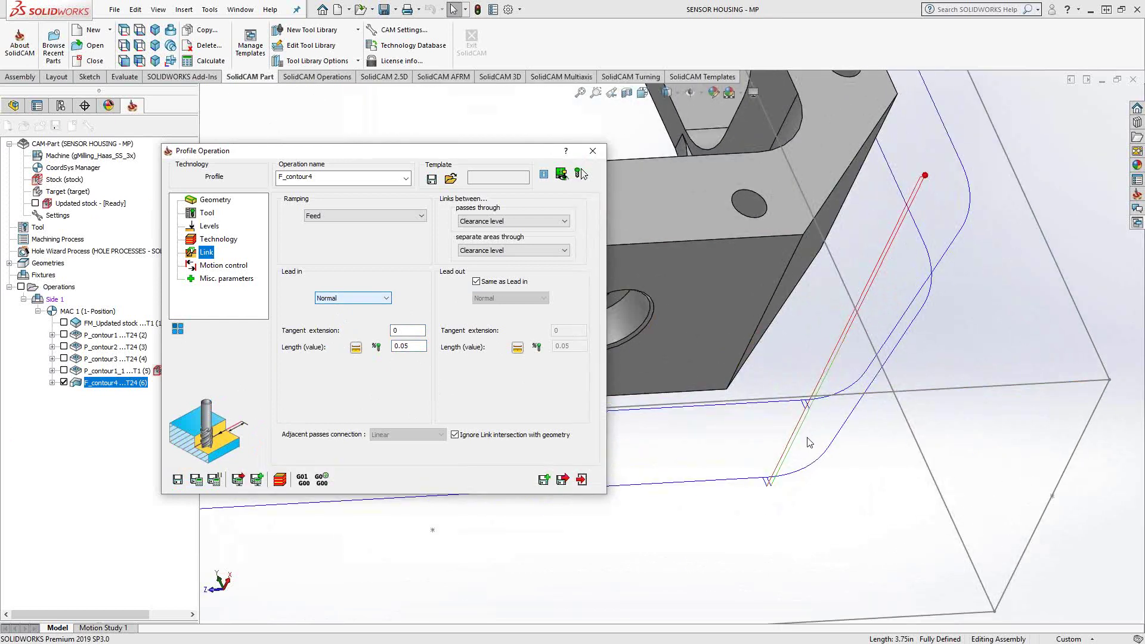
scroll(785, 487, "down", 2)
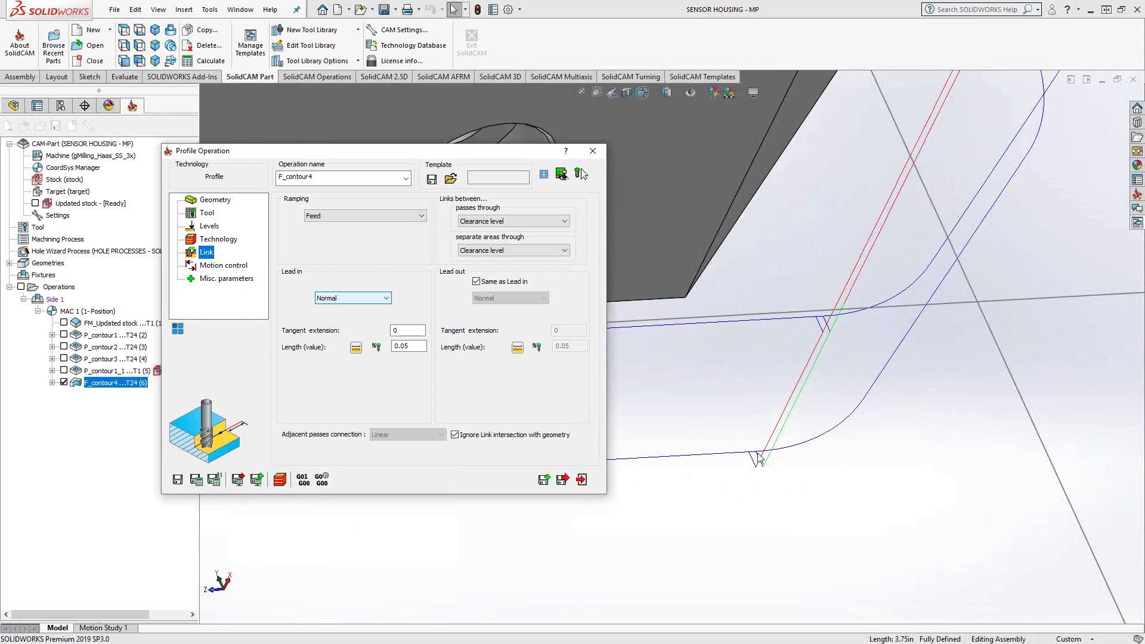
scroll(758, 459, "up", 5)
middle_click_drag(739, 377, 716, 373)
scroll(716, 372, "up", 3)
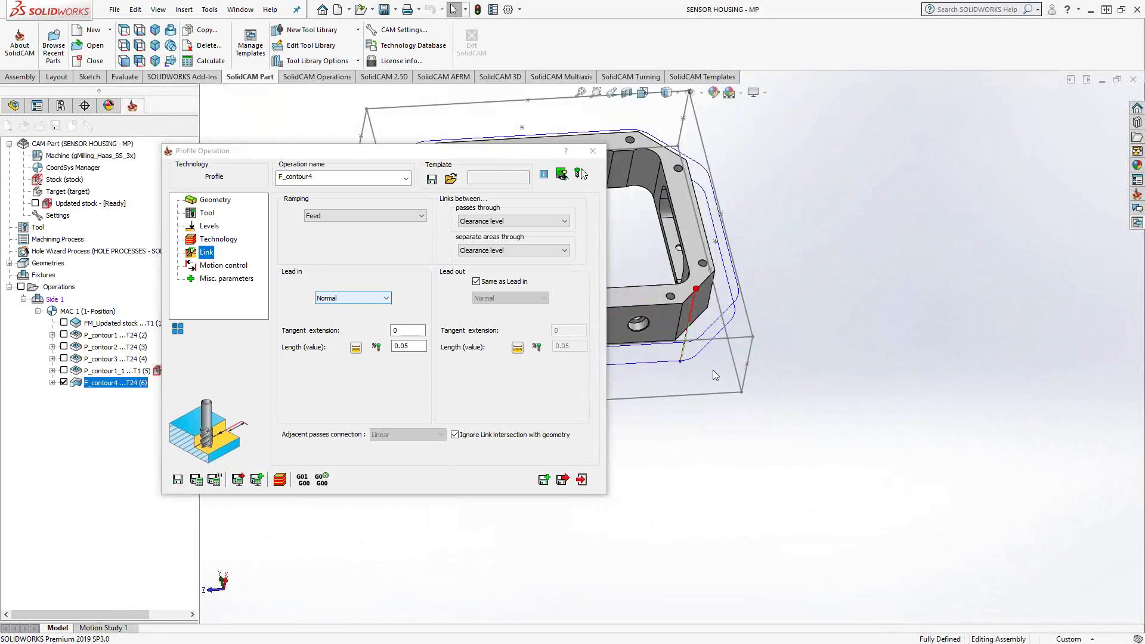
scroll(697, 360, "down", 2)
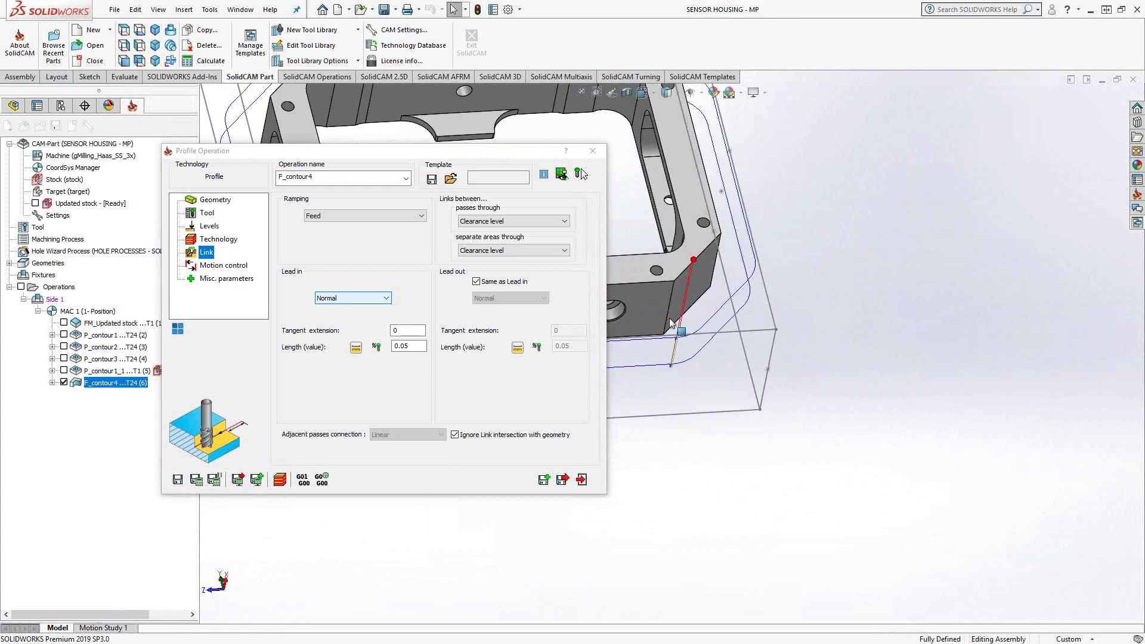
left_click(218, 239)
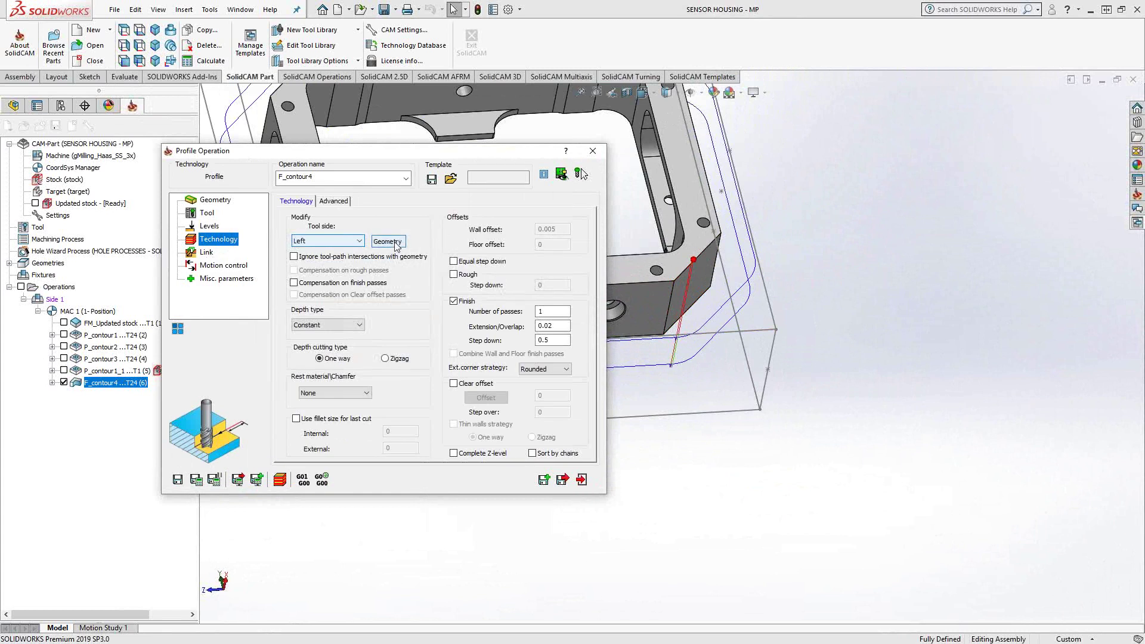
- In a top view, move the contour4 start point to the bottom edge at 10.95361% shift
left_click(388, 242)
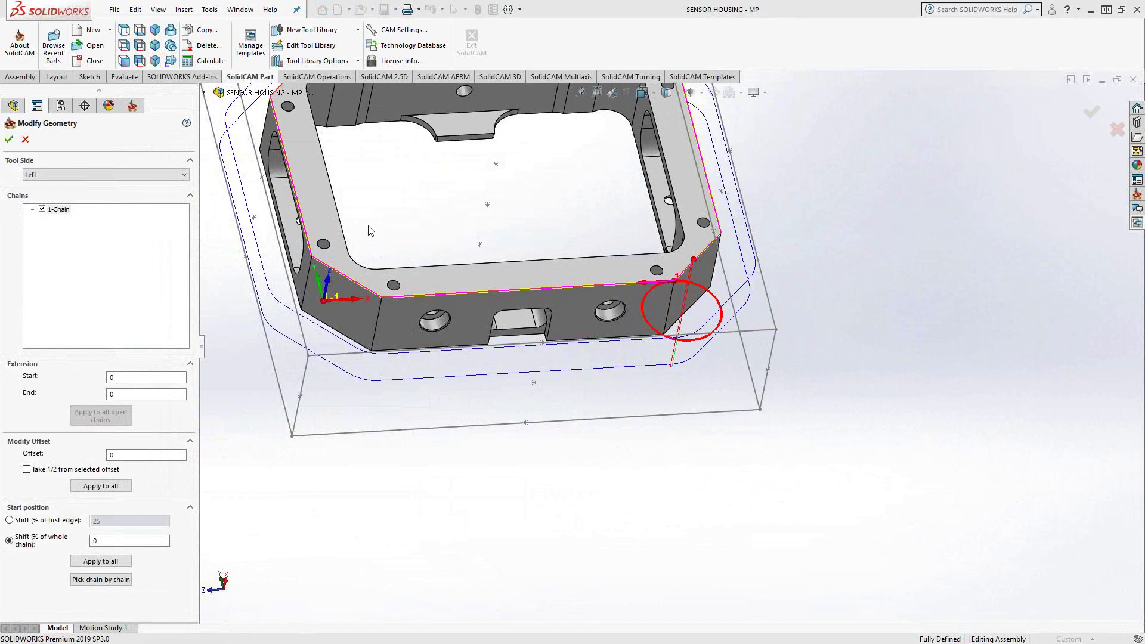
right_click(313, 193)
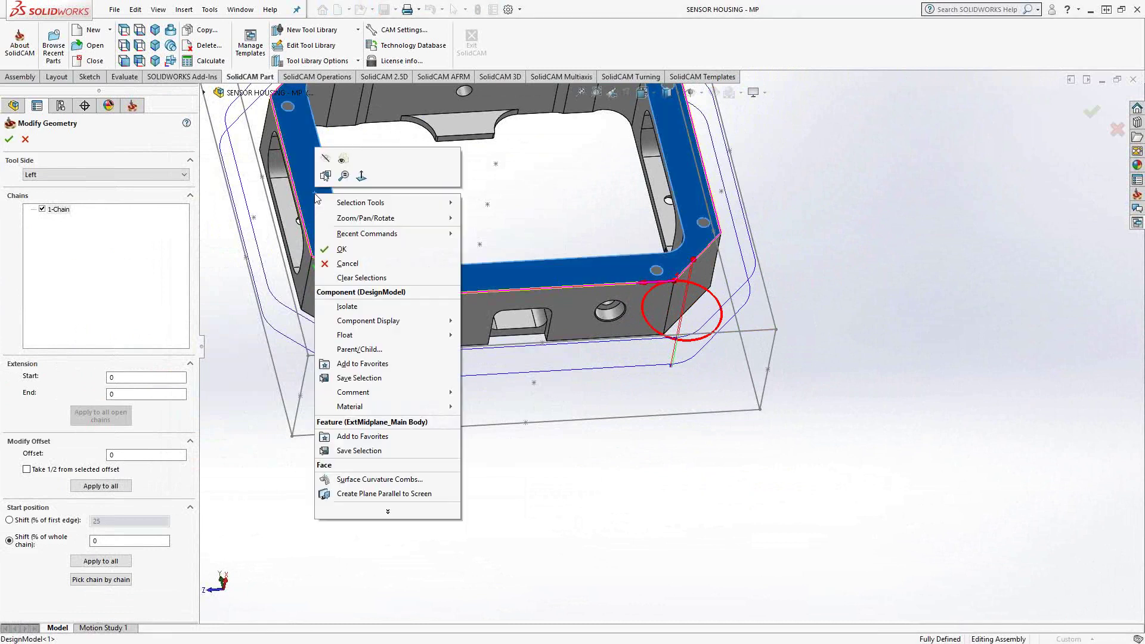
left_click(361, 176)
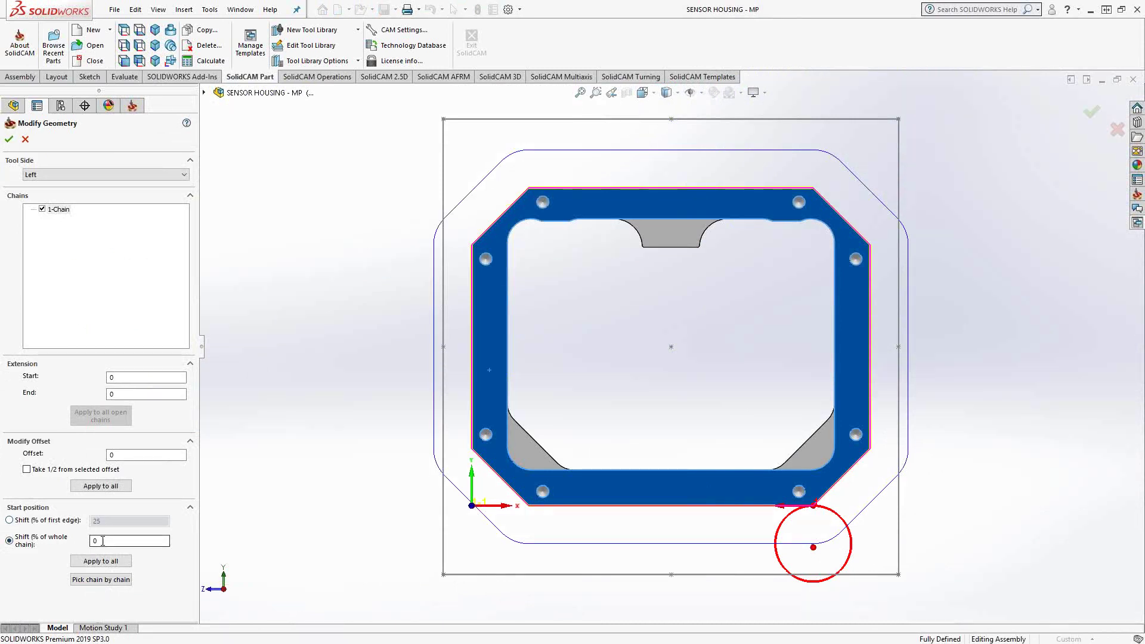
left_click(64, 546)
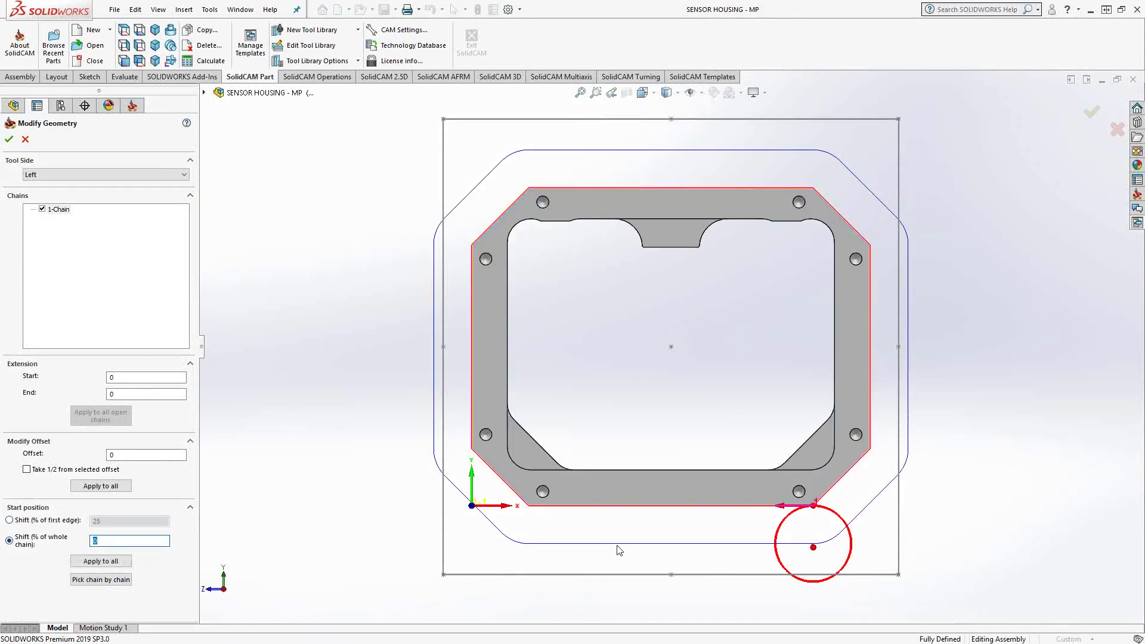
left_click(660, 511)
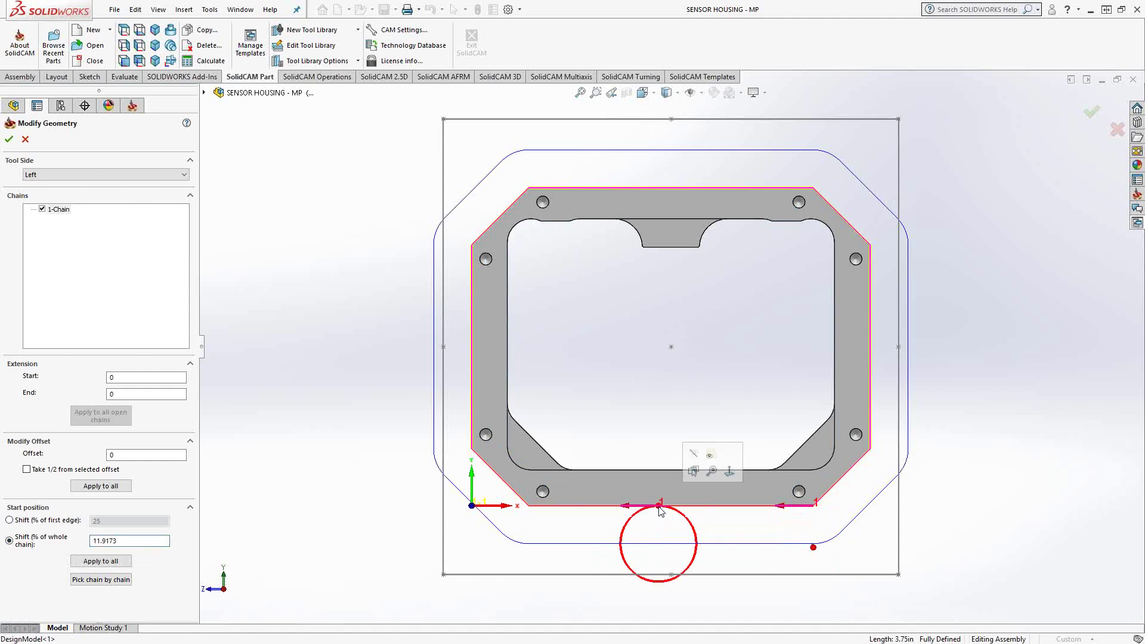
left_click(471, 356)
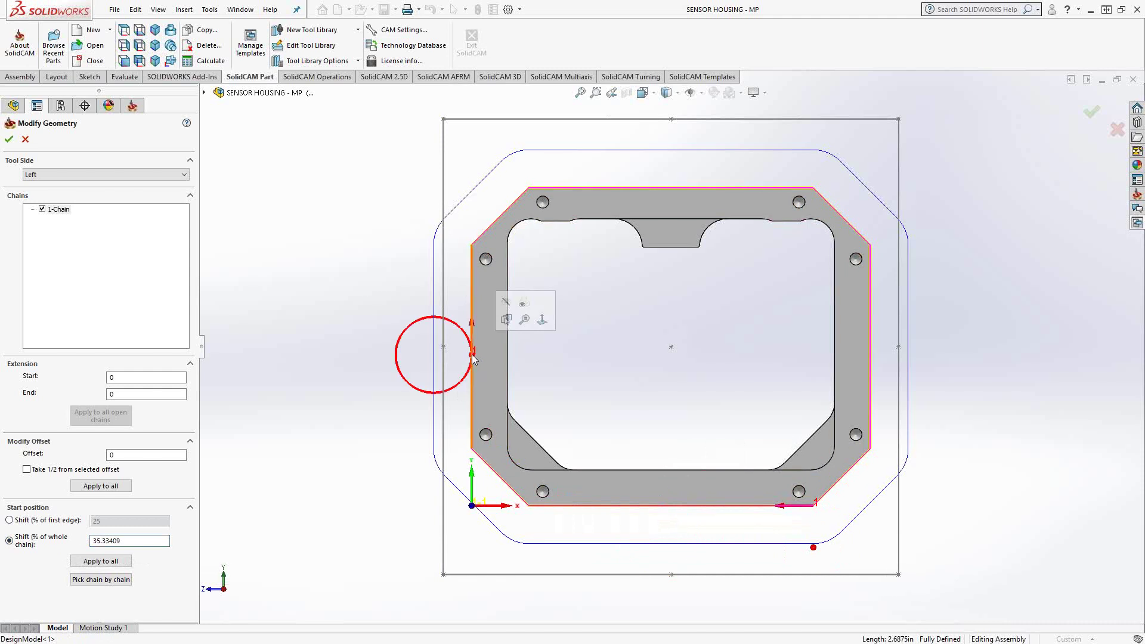
left_click(673, 351)
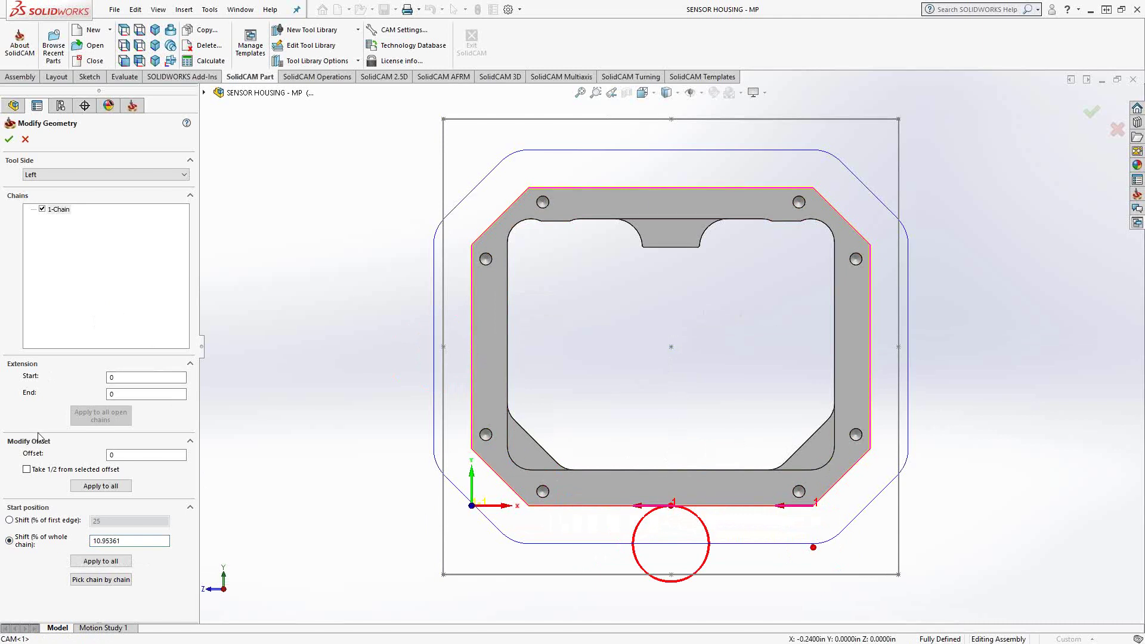
- Try chain offsets of 0.25 and -0.25, then reset the offset to 0
left_click(122, 454)
type(".25")
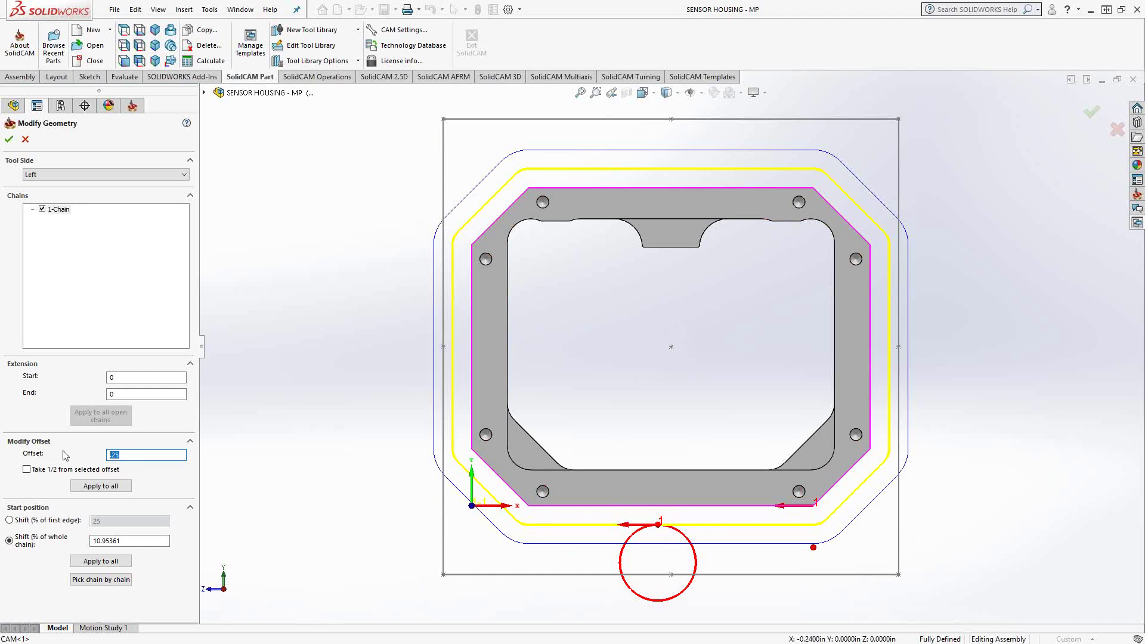
type("-.25")
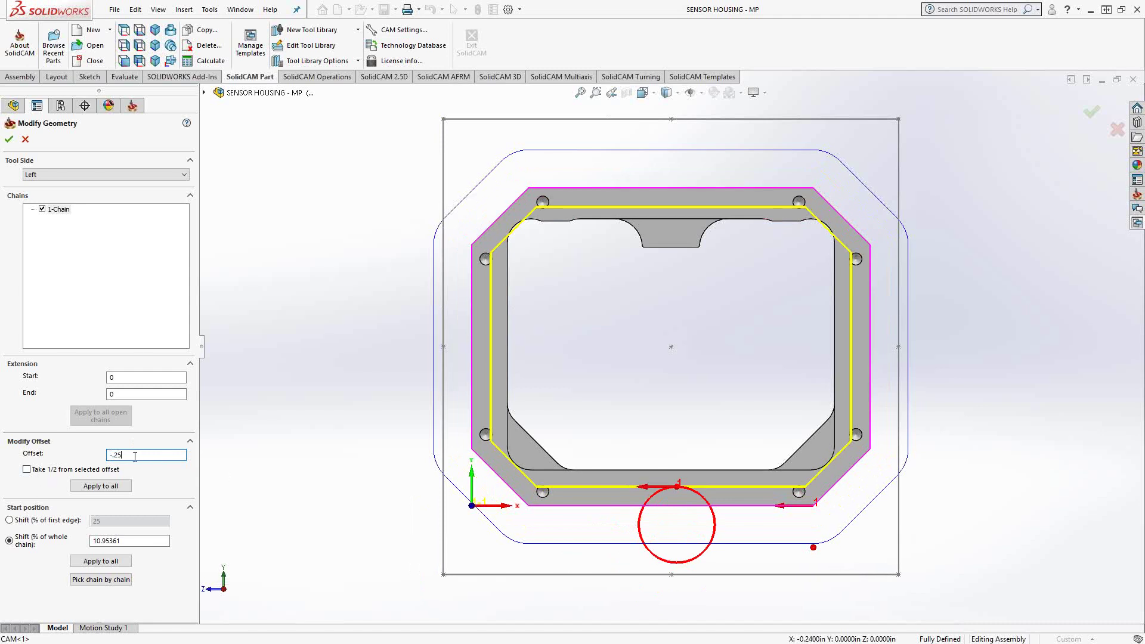
left_click_drag(137, 455, 89, 461)
type("0")
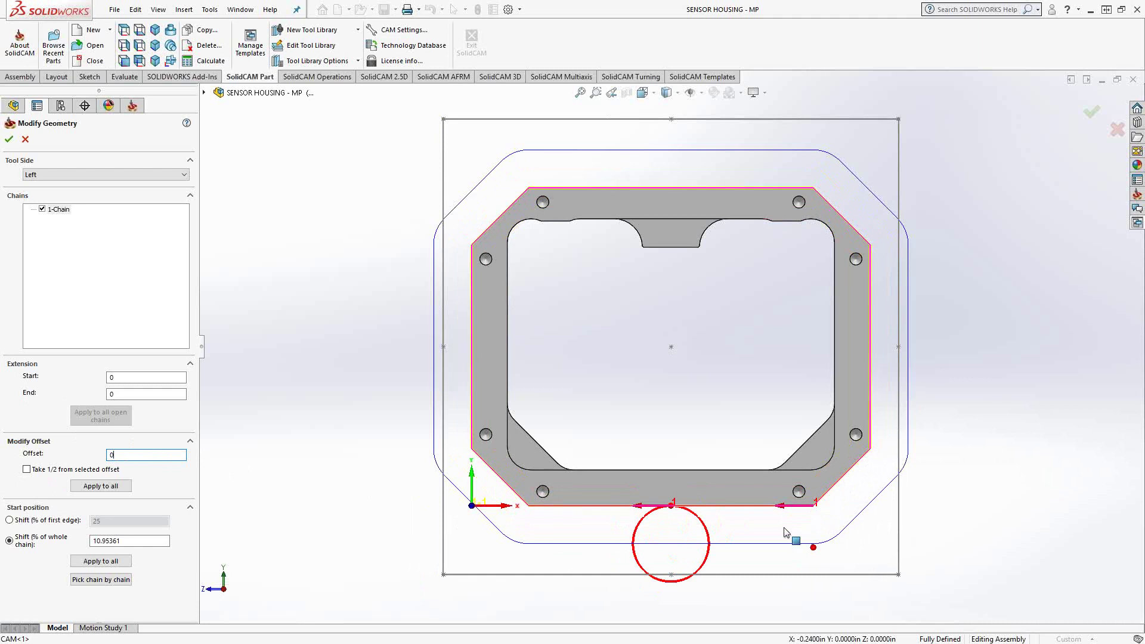
- Confirm the modified contour4 geometry, recalculate F_contour4, and view the part from the top
left_click(9, 139)
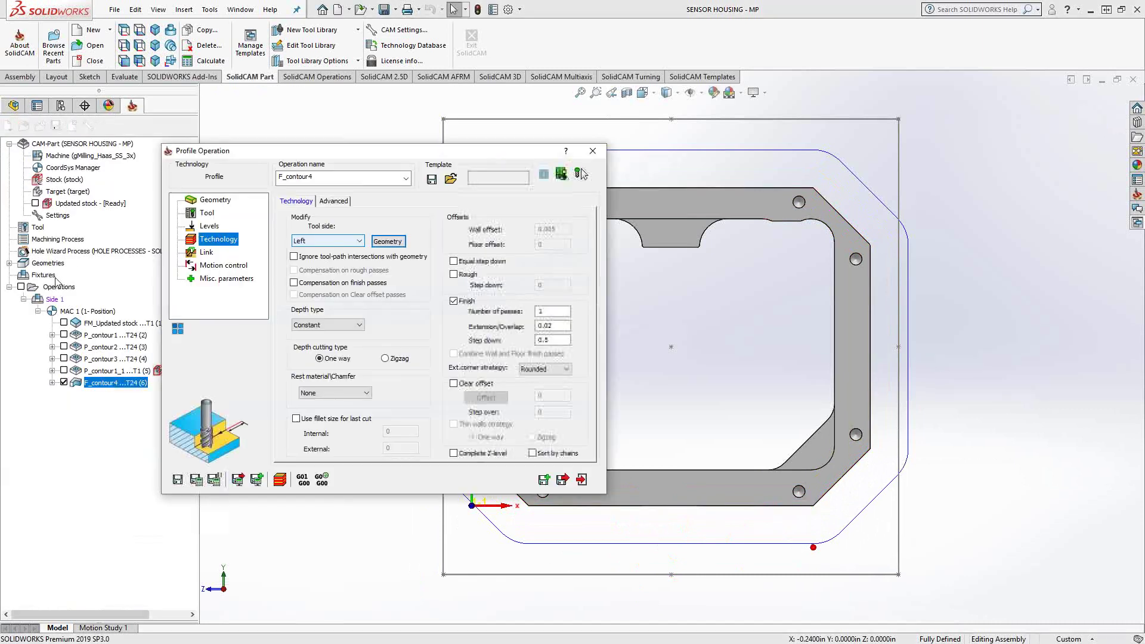
left_click(198, 484)
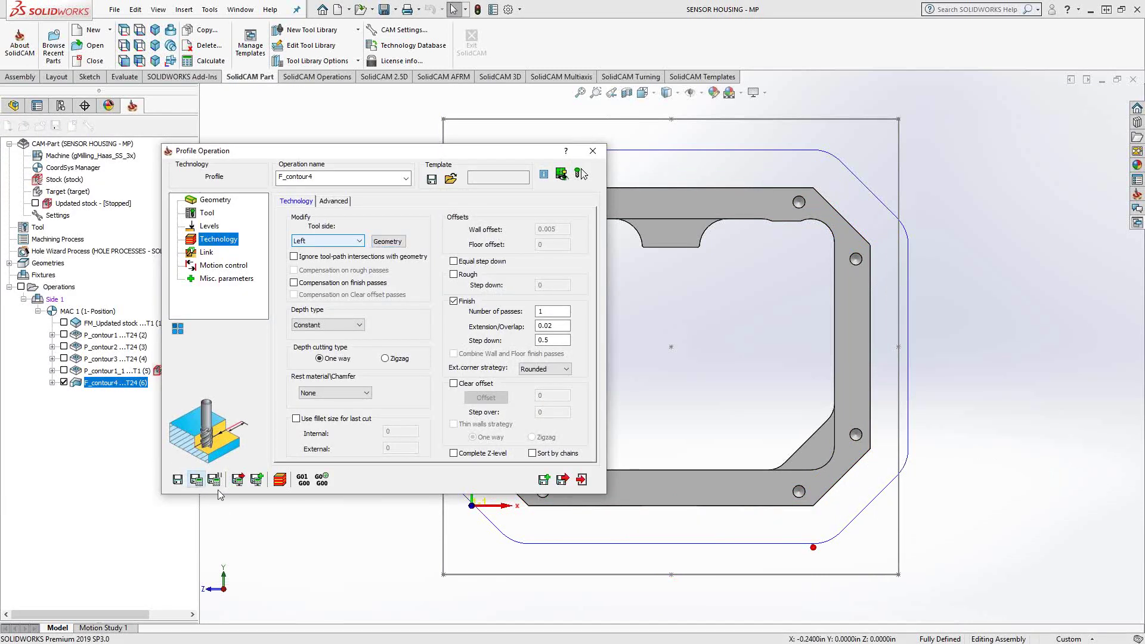
middle_click_drag(636, 590, 709, 477)
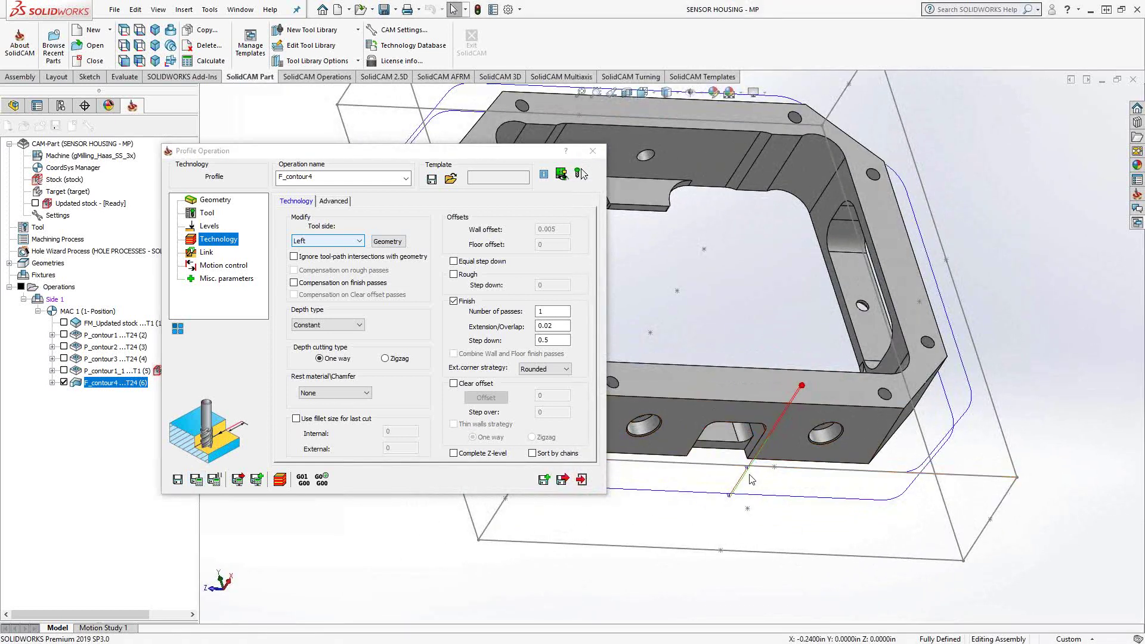
scroll(742, 460, "down", 2)
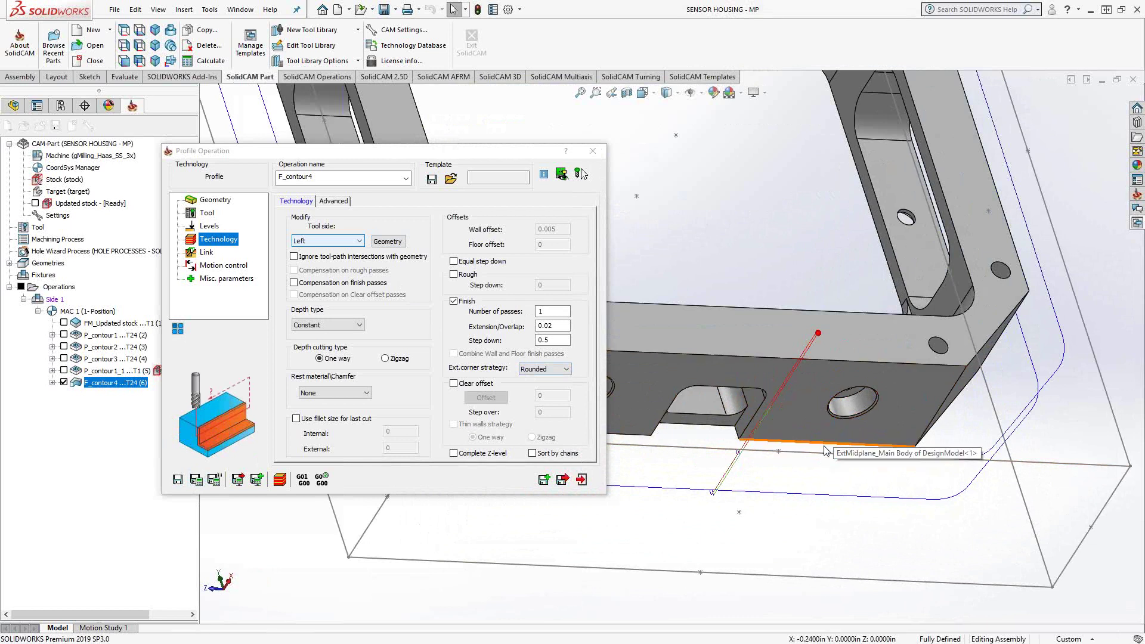
key("Up")
key("Up")
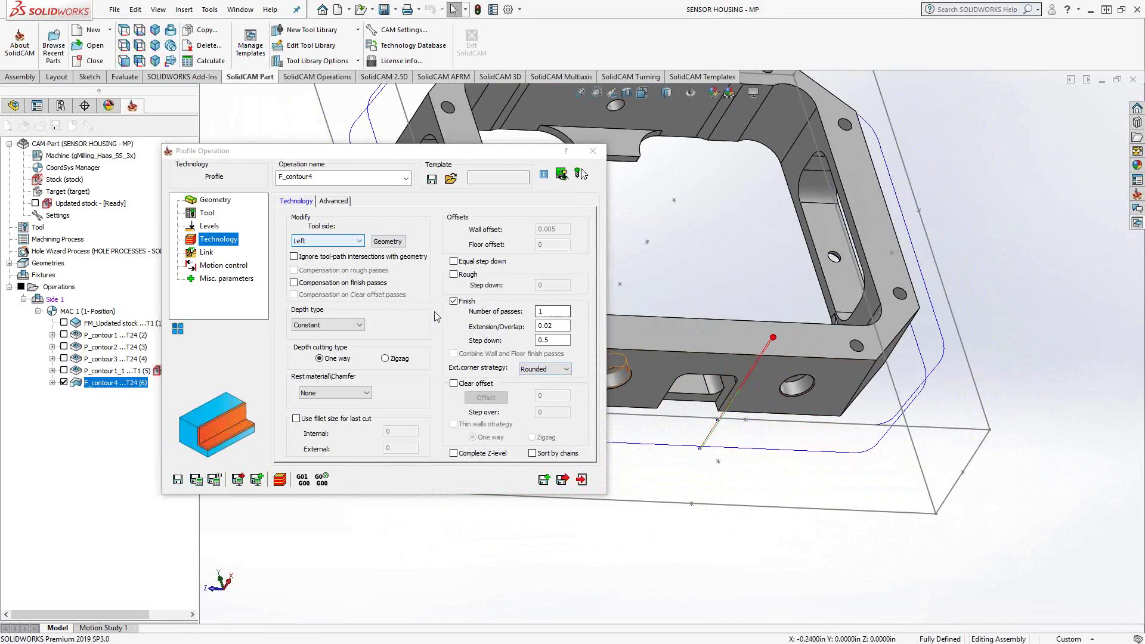
- Switch the depth type to Helical with 0.1 finish step down and recalculate
left_click(356, 326)
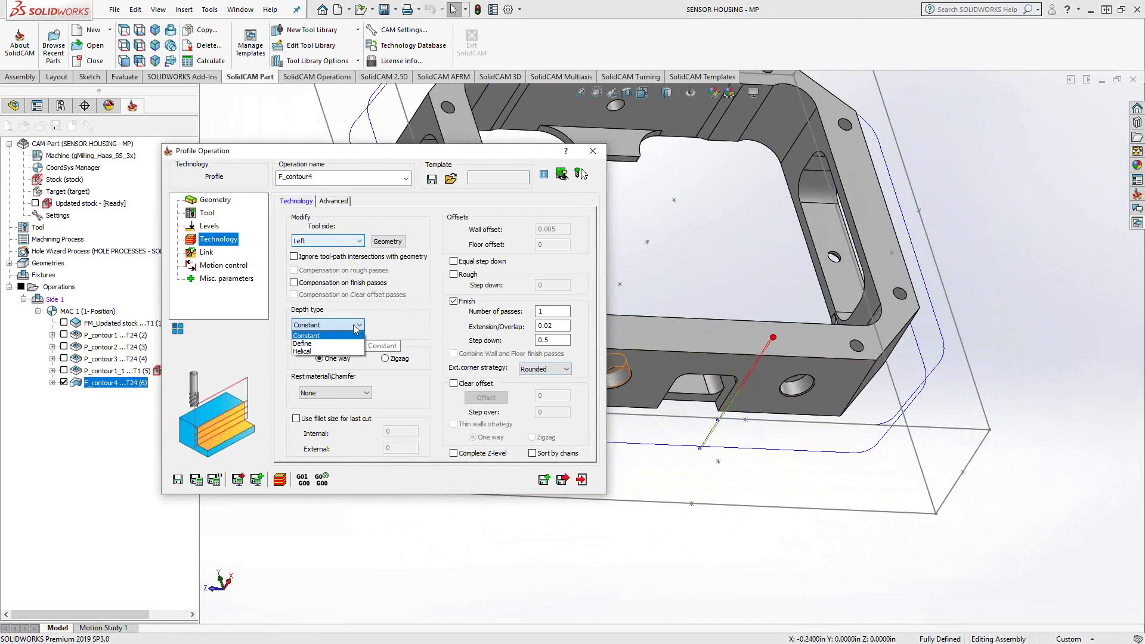
left_click(300, 351)
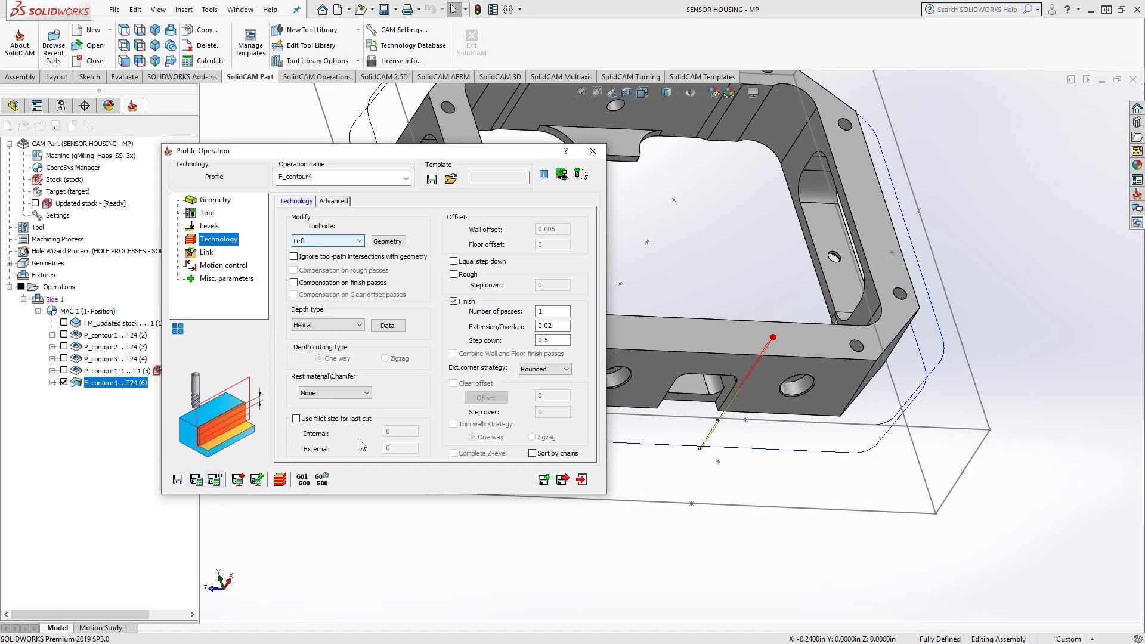
double_click(559, 340)
type(".1")
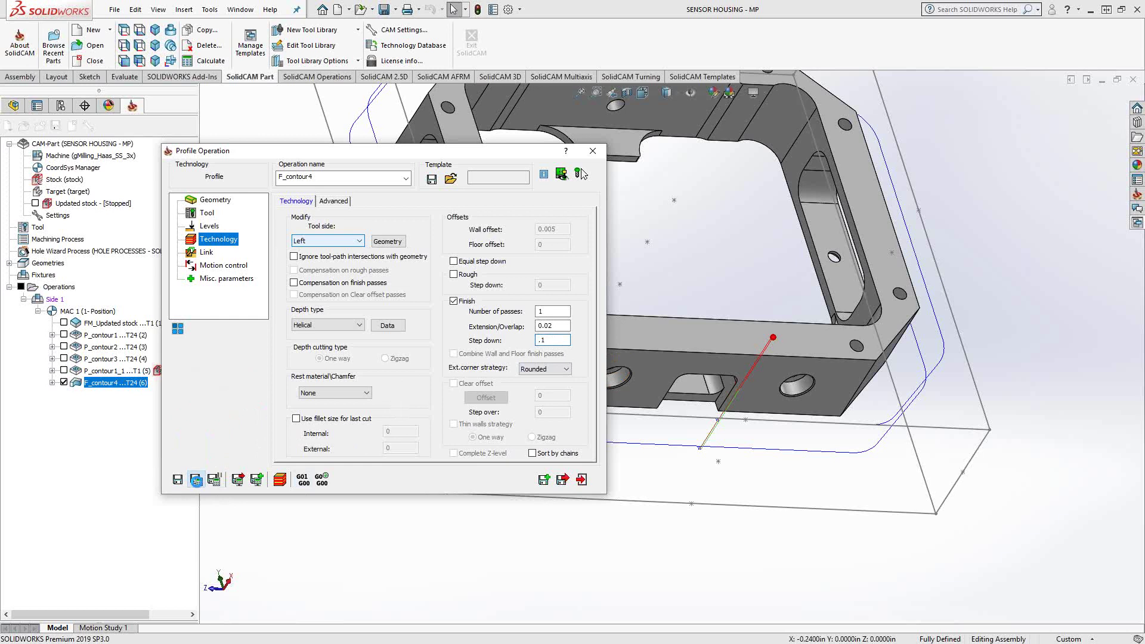
left_click(196, 479)
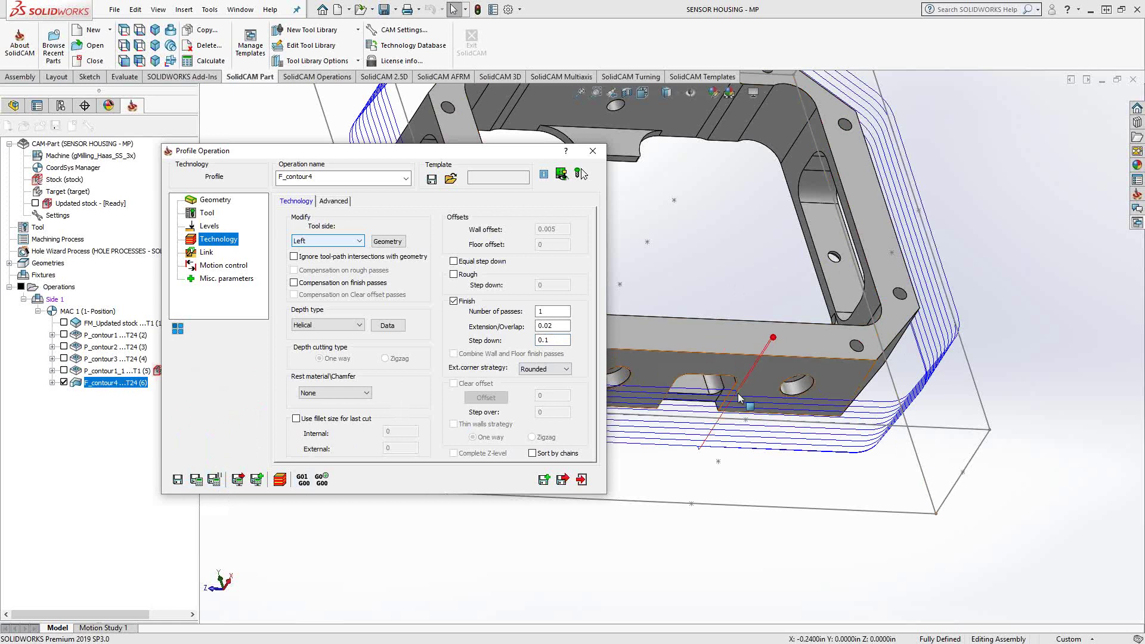
- Inspect the helical toolpath from directly above and from a tilted angle
scroll(737, 394, "down", 4)
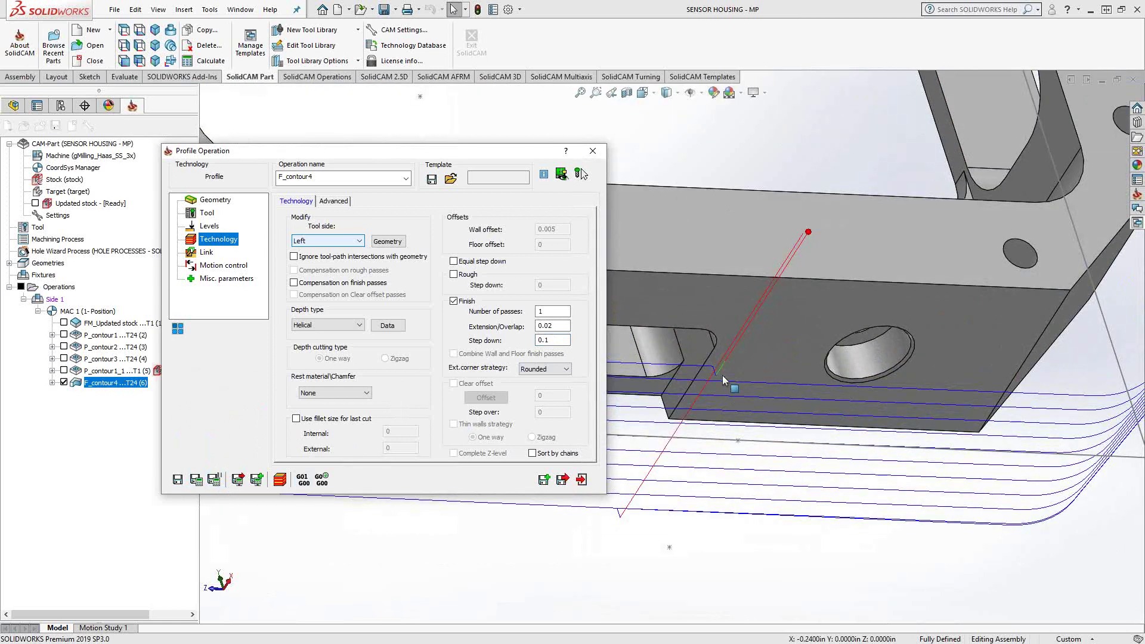
left_click(733, 228)
right_click(734, 227)
left_click(817, 216)
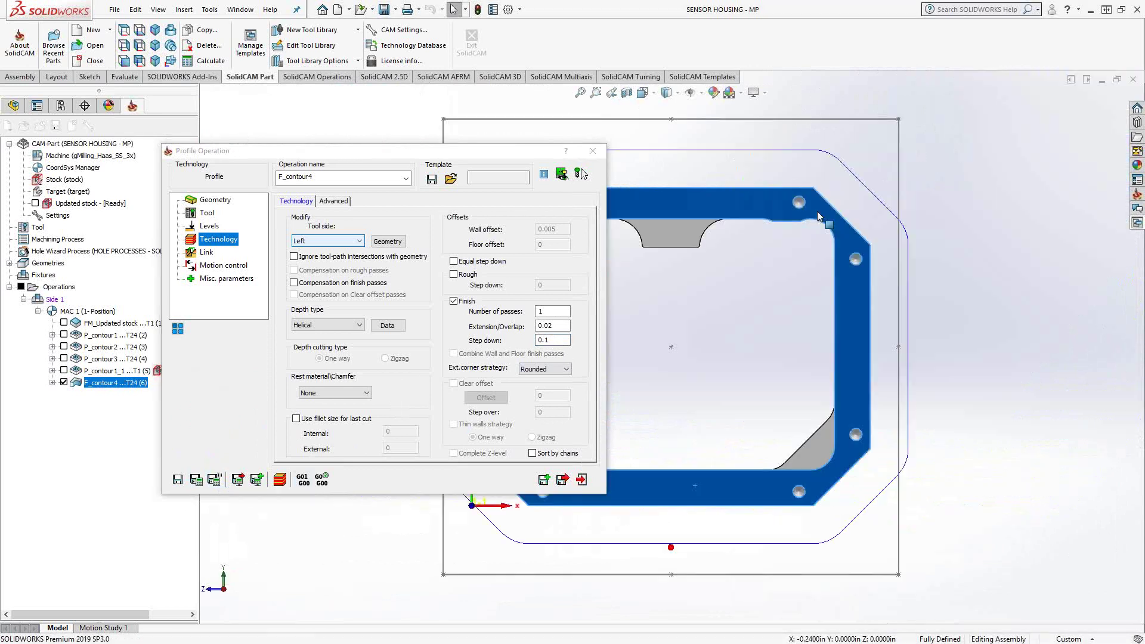
scroll(672, 566, "down", 8)
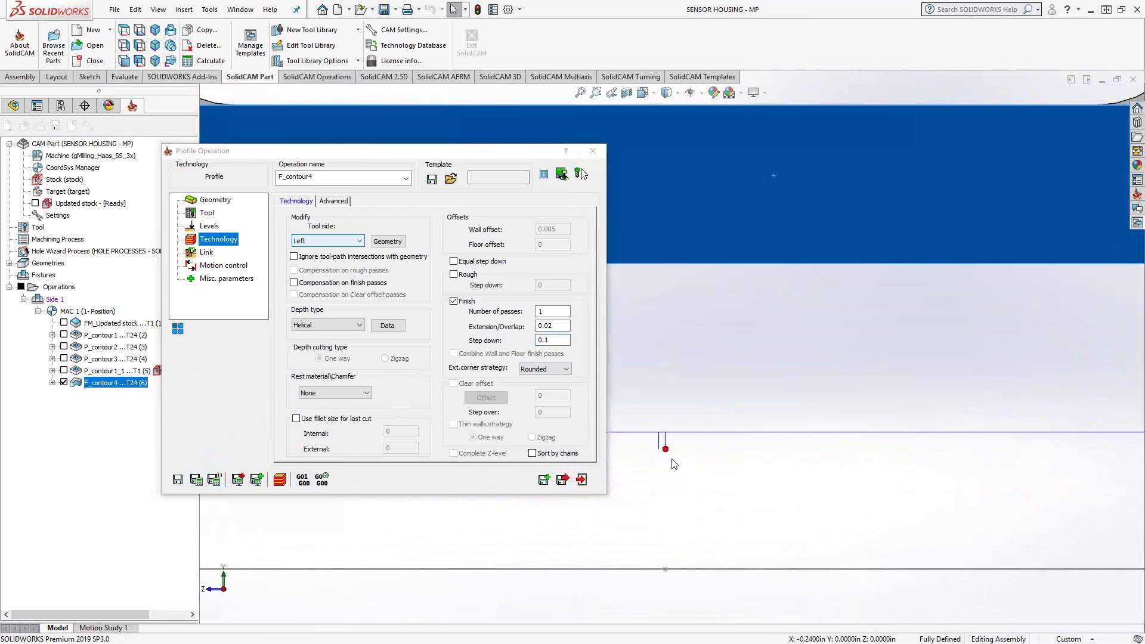
middle_click_drag(674, 464, 694, 428)
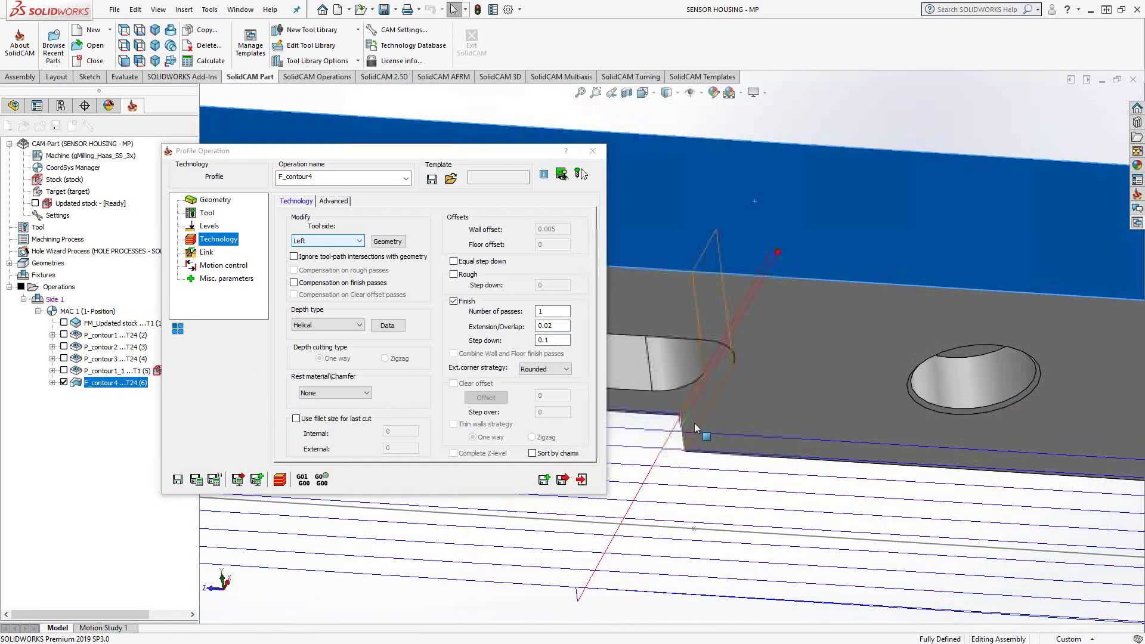
scroll(697, 411, "up", 5)
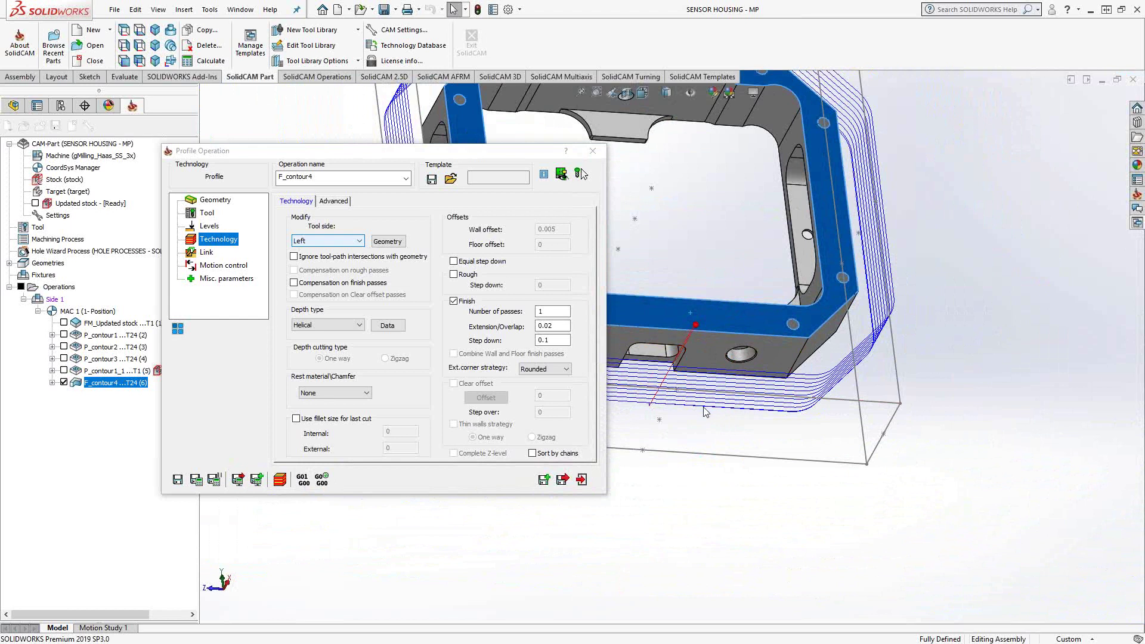
- Close the Profile Operation dialog, hide the F_contour4 toolpath, and fit the part in a tilted view
left_click(581, 479)
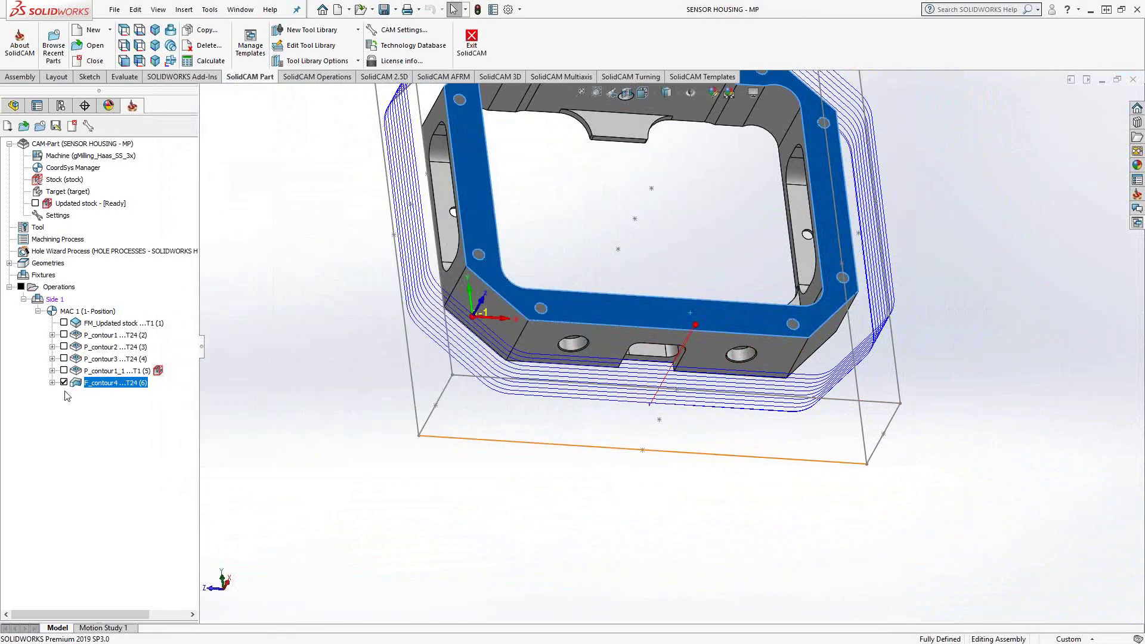
left_click(64, 382)
key("f")
middle_click_drag(752, 273, 359, 191)
scroll(654, 241, "down", 4)
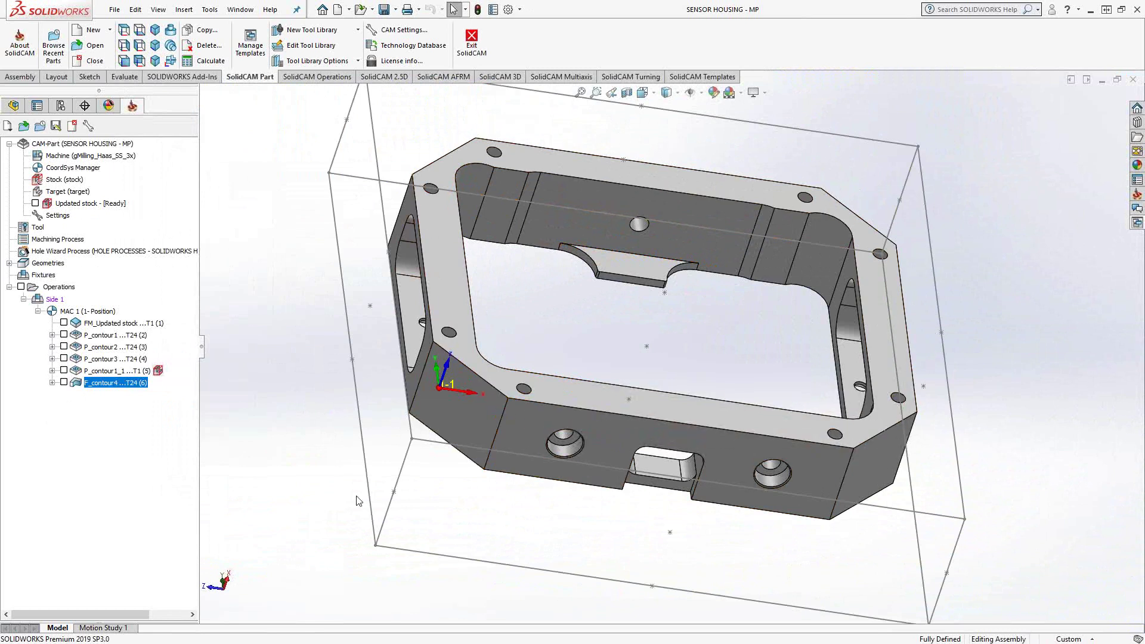
- Add a Profile operation under F_contour4 using contour4 geometry and preview its top-edge chain
right_click(100, 386)
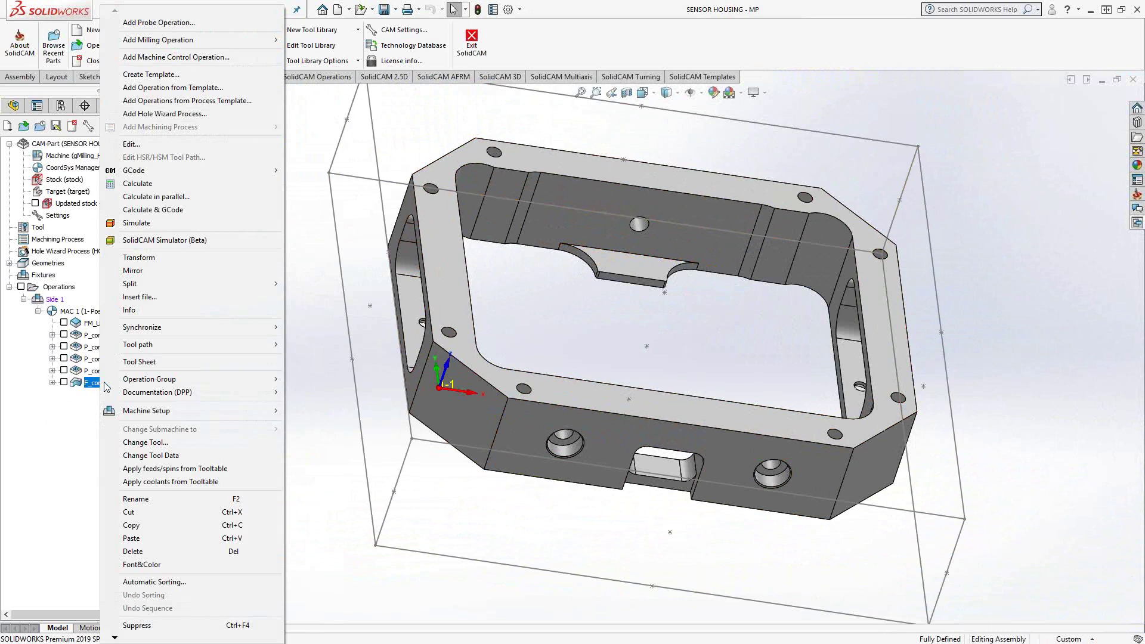
mouse_move(208, 45)
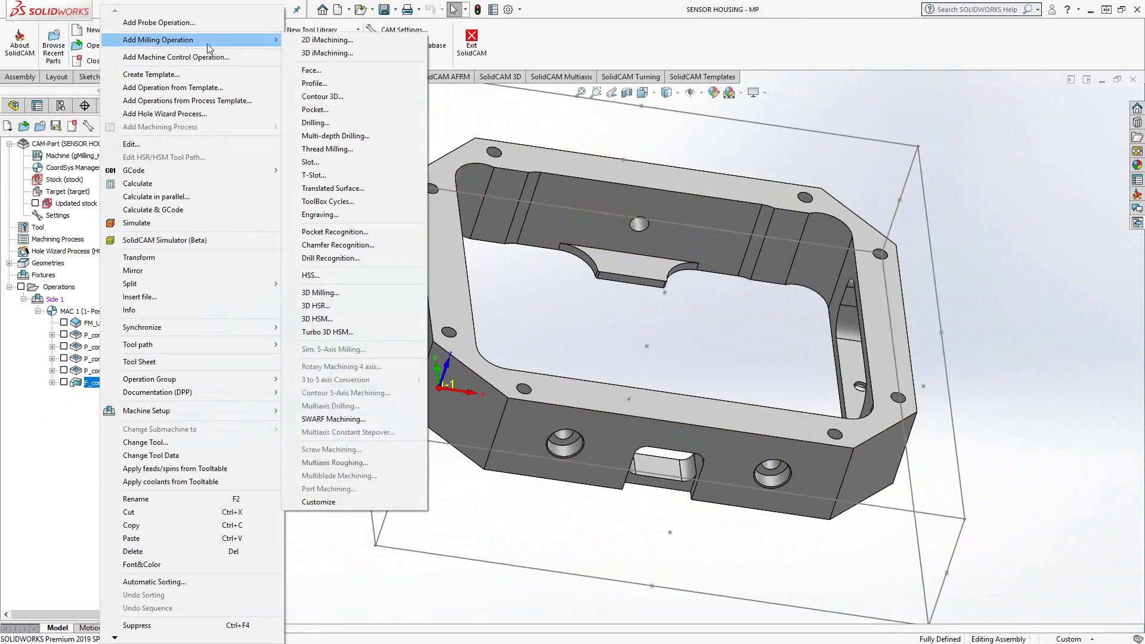
left_click(314, 82)
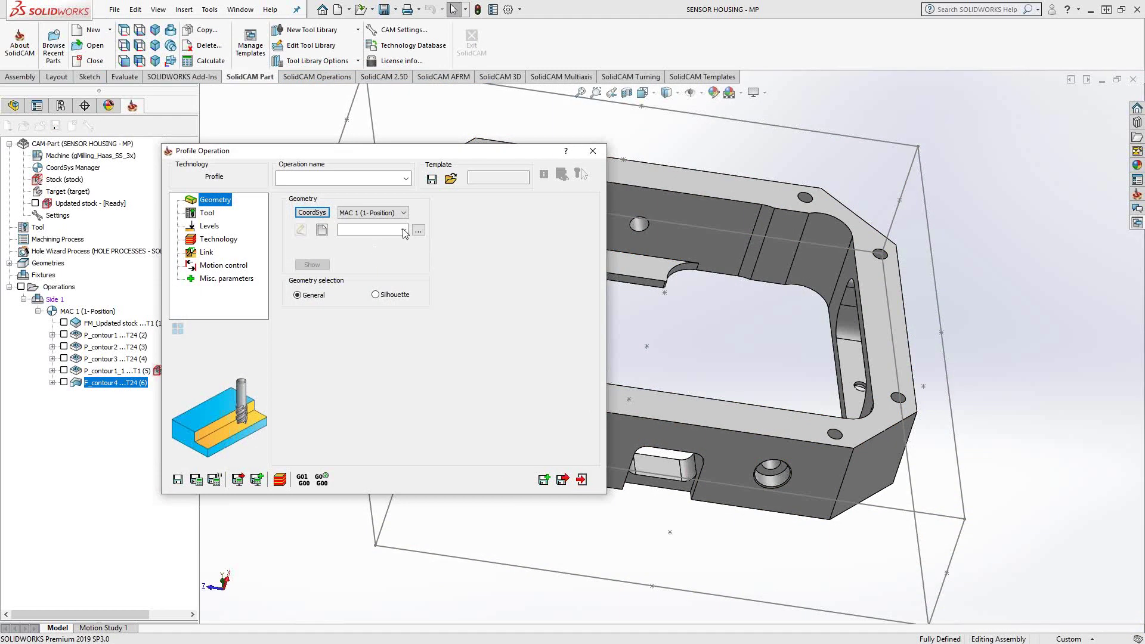
left_click(404, 231)
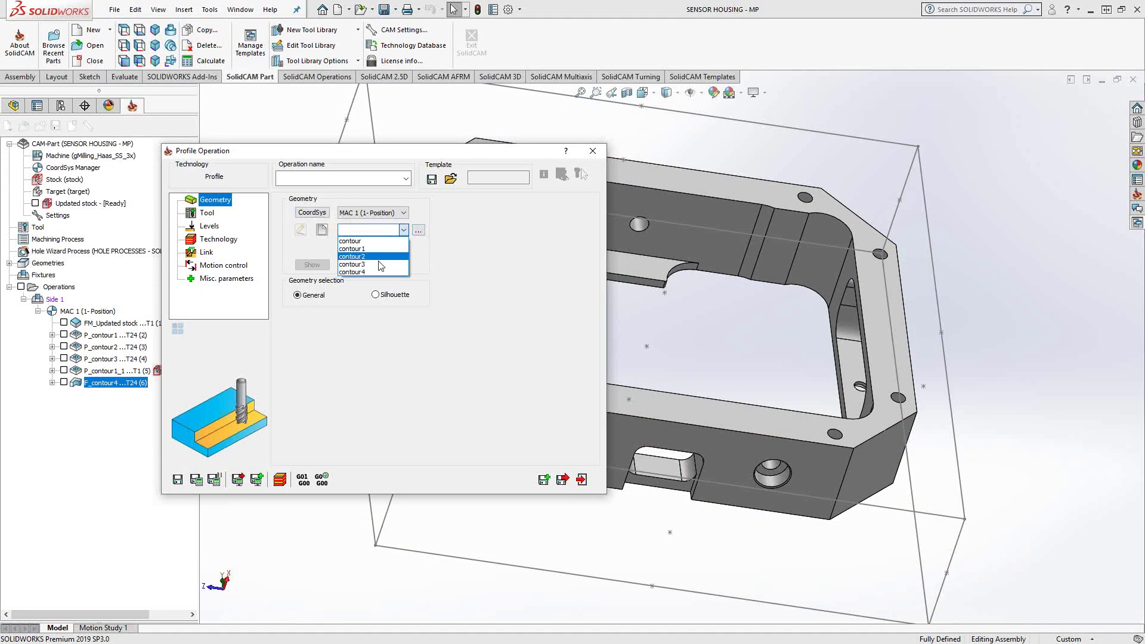
left_click(369, 273)
left_click(315, 265)
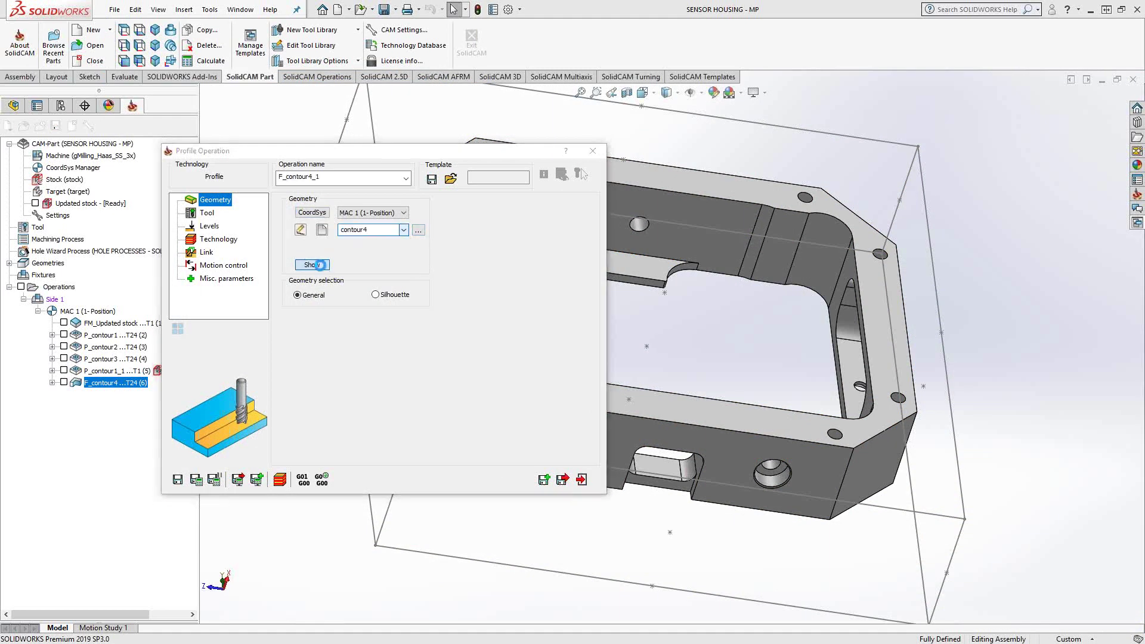
left_click(9, 139)
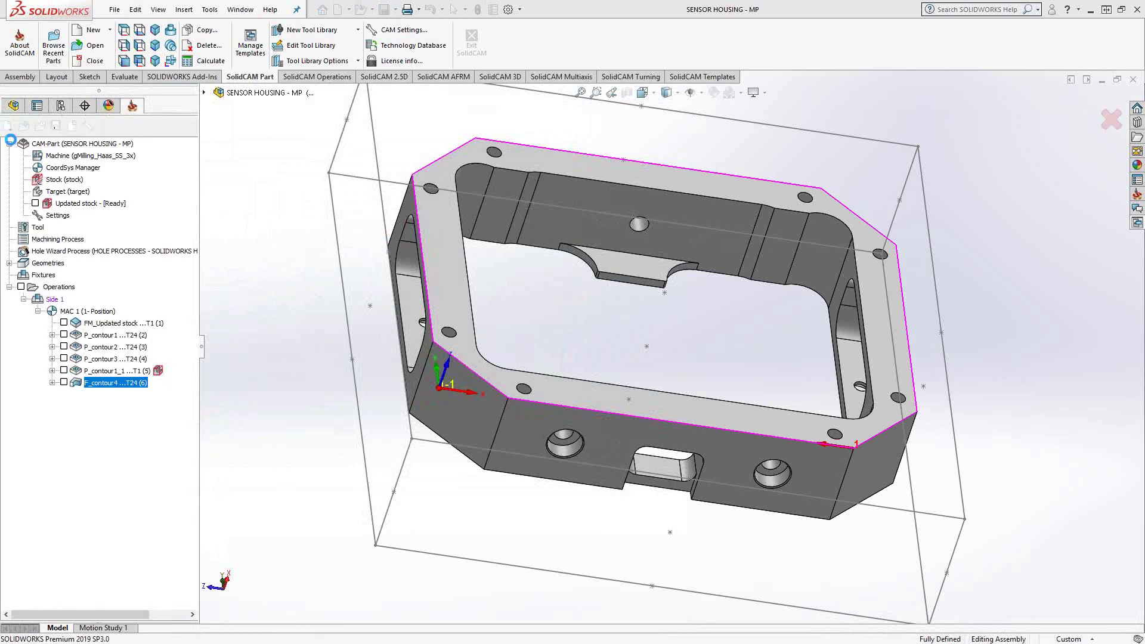
- Assign a newly added Chamfer Mill tool to operation F_contour4_1
left_click(203, 213)
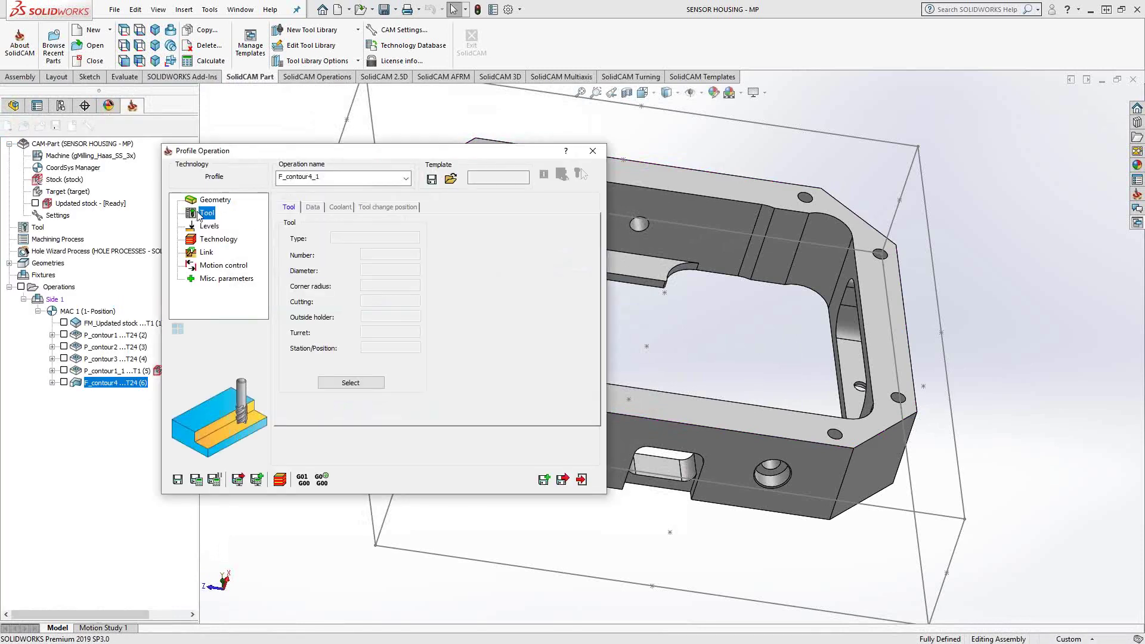
left_click(356, 381)
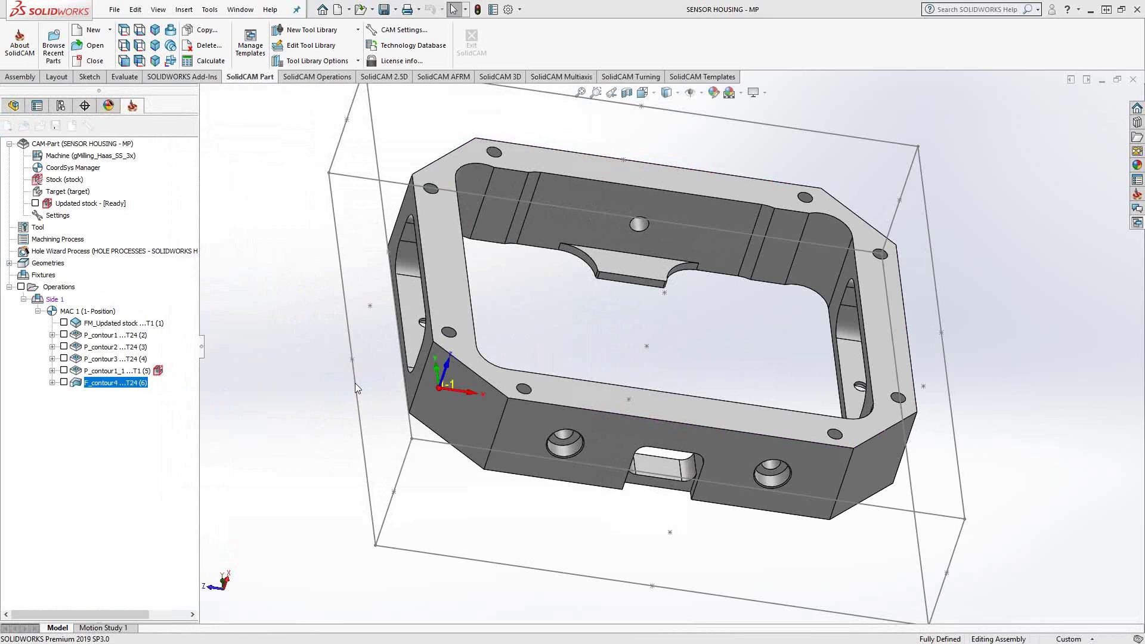
left_click(254, 473)
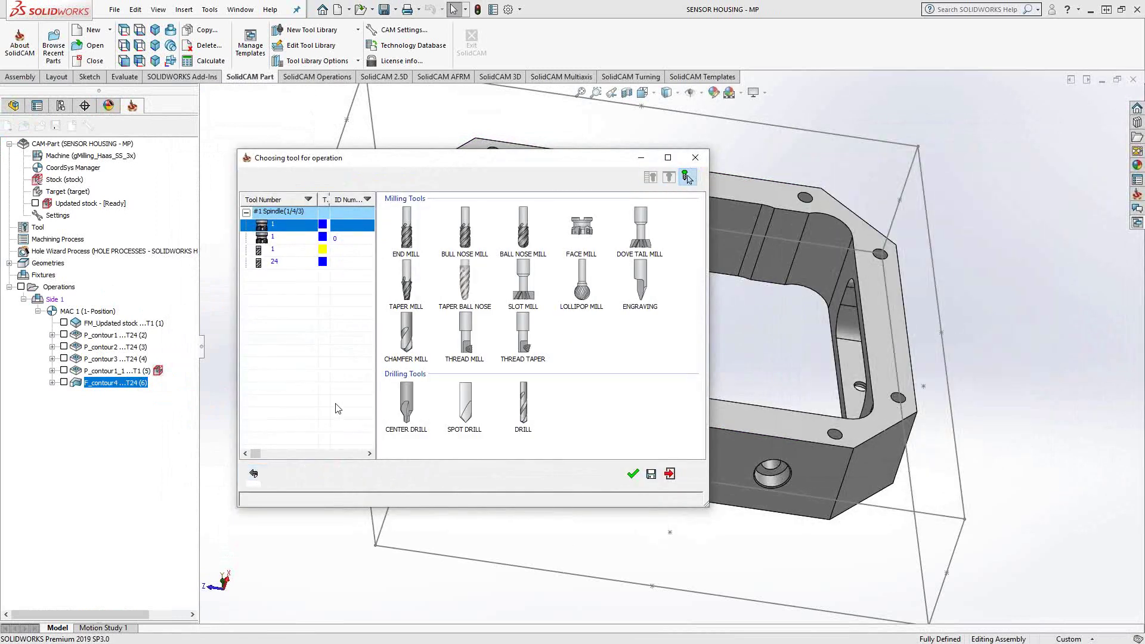
left_click(411, 341)
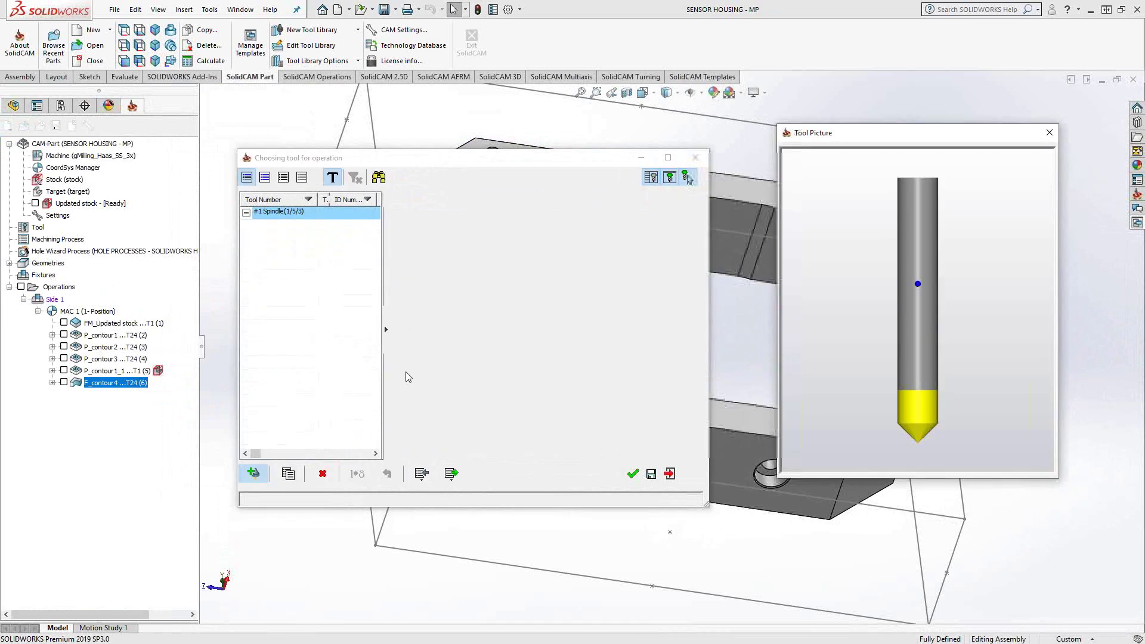
left_click(633, 473)
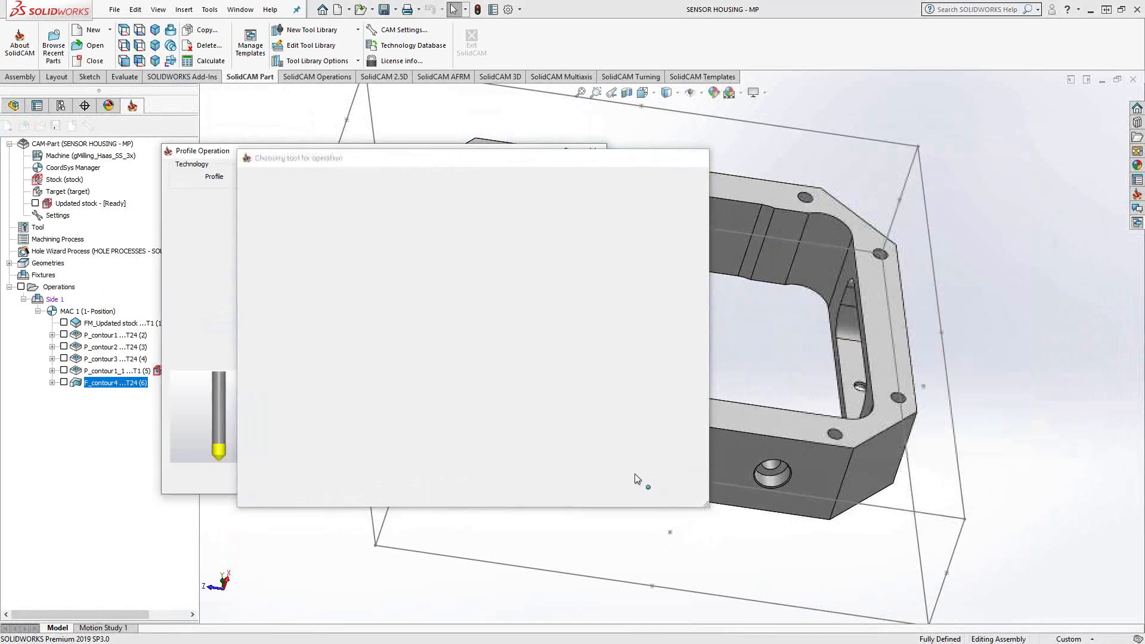
left_click(205, 226)
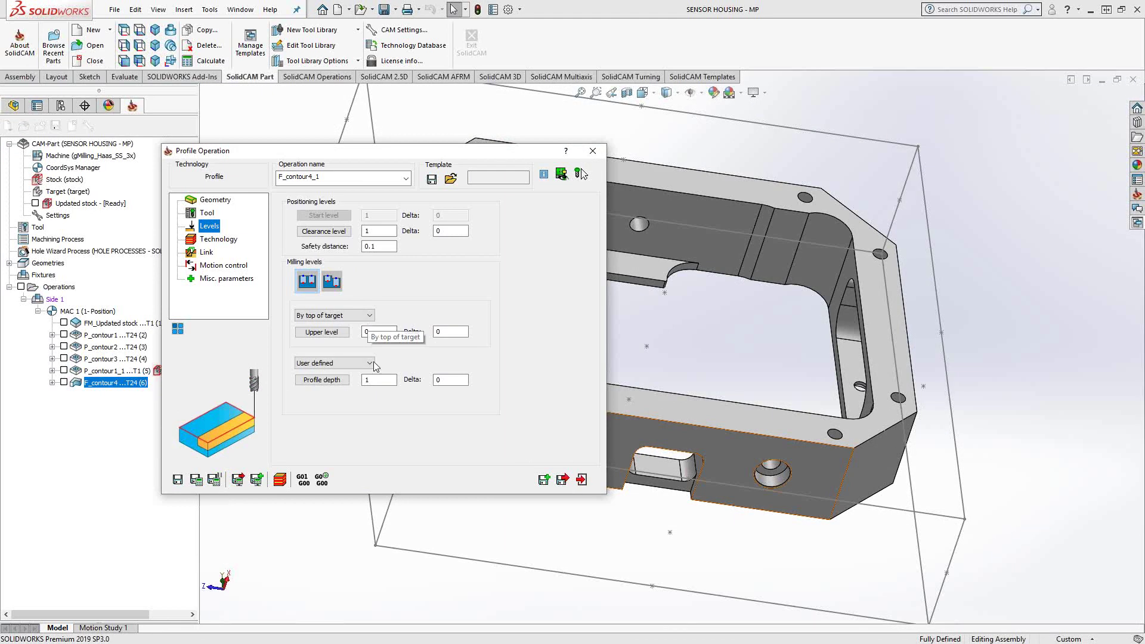
- Set profile depth to By top of target and save and calculate the chamfer operation
left_click(371, 364)
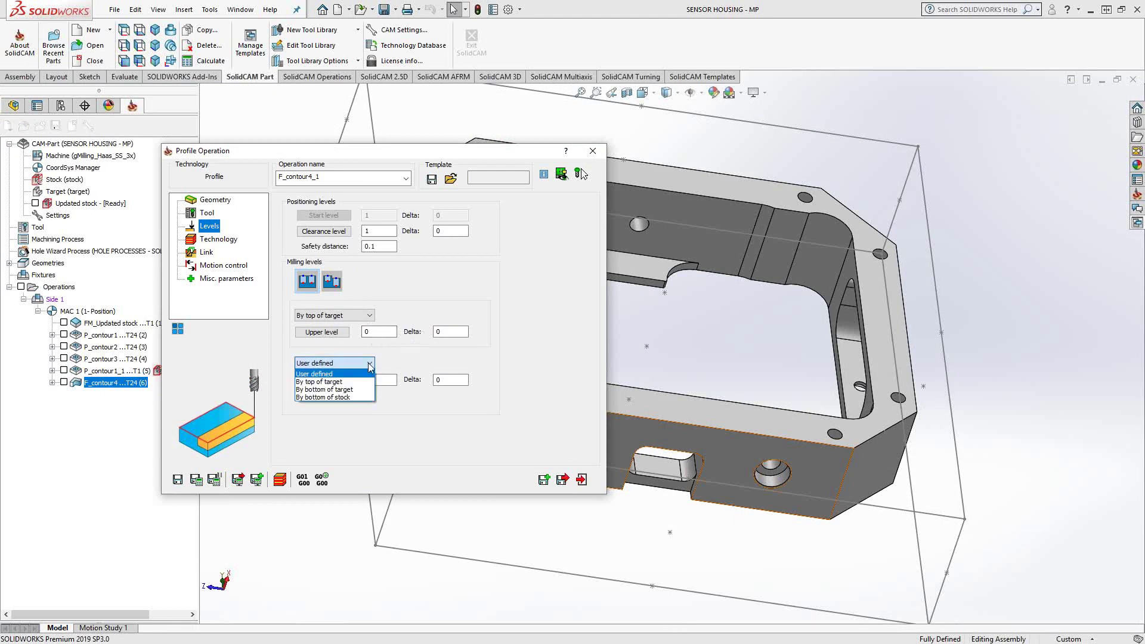
left_click(344, 381)
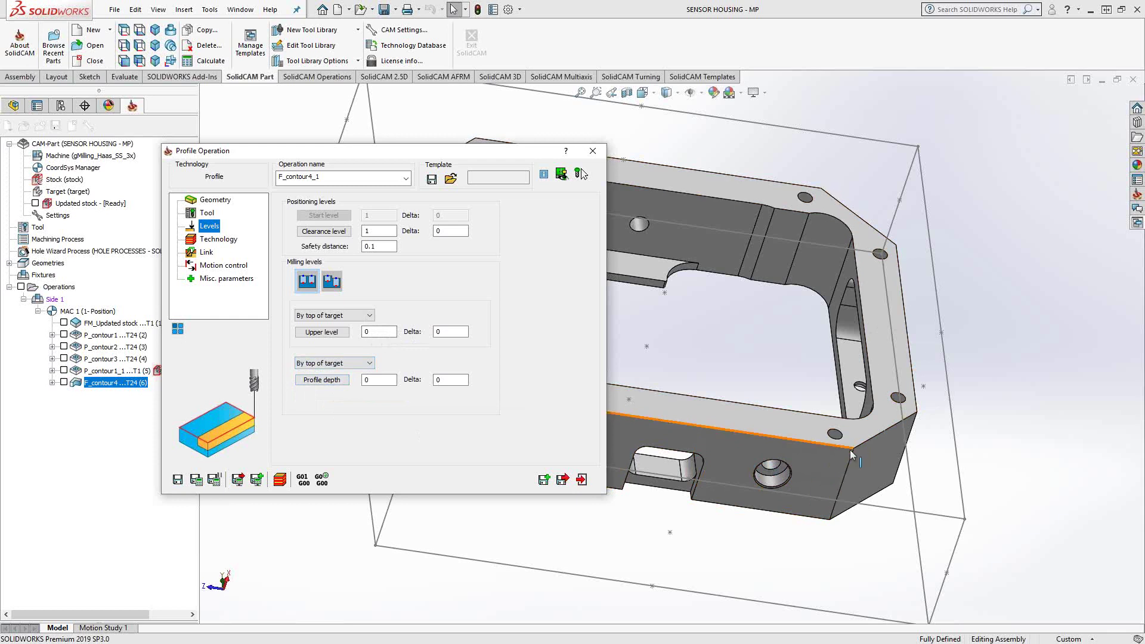
left_click(216, 239)
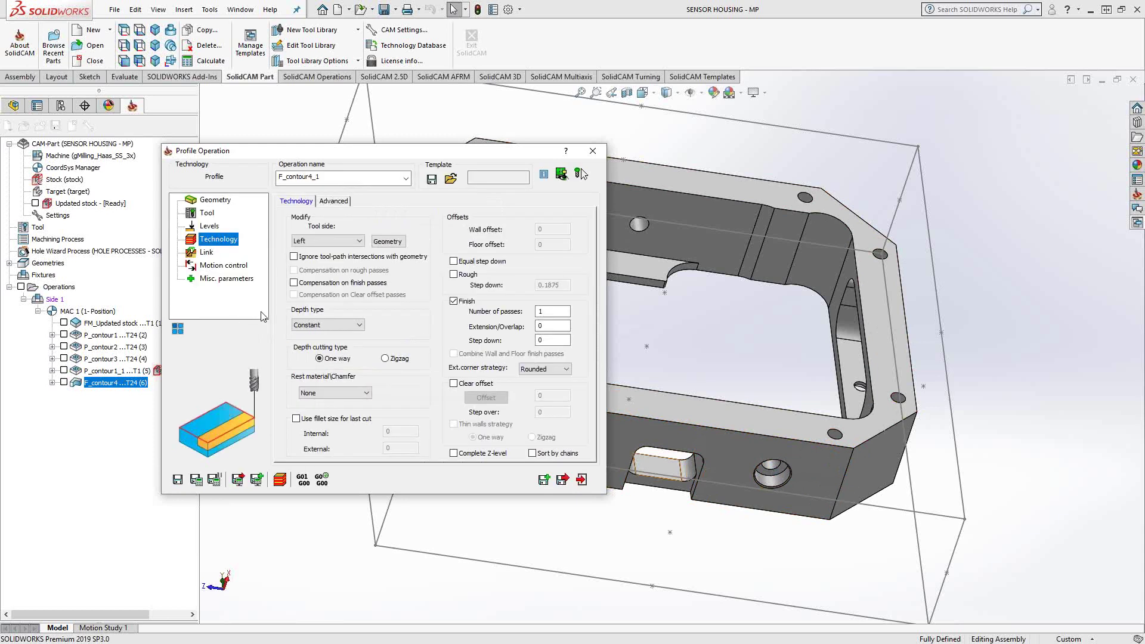
left_click(196, 481)
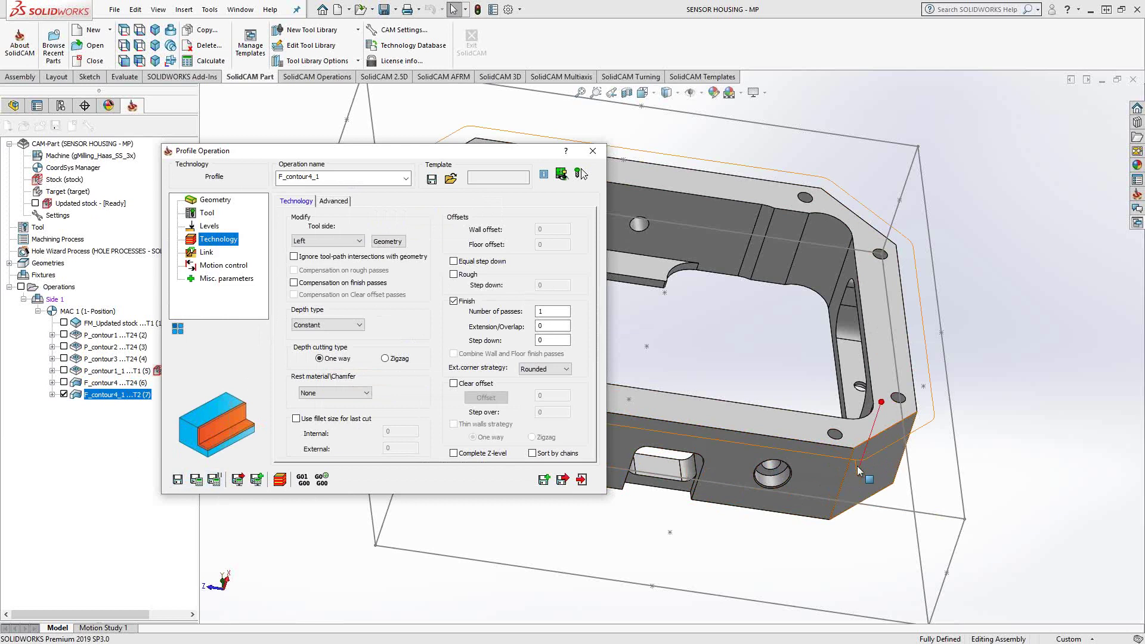
left_click(208, 213)
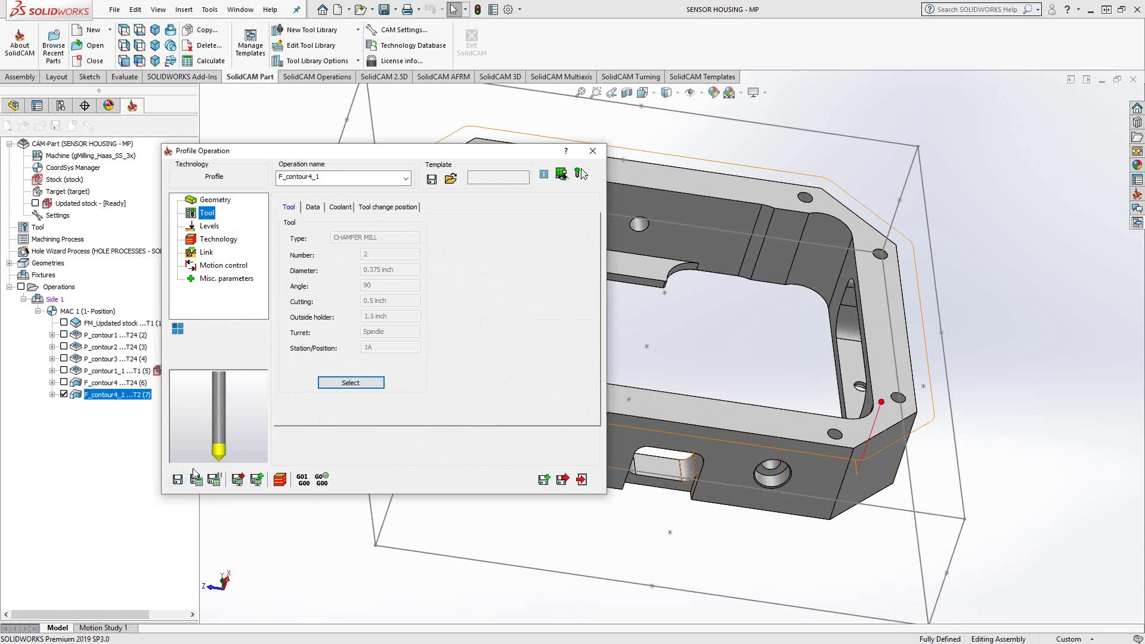
left_click(220, 239)
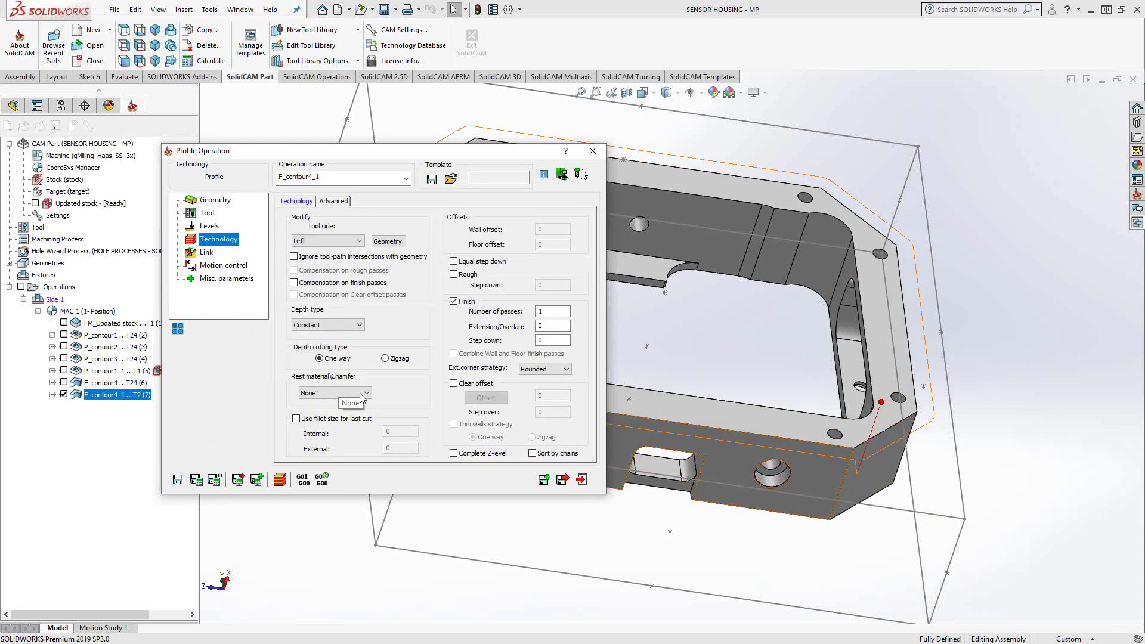
- Switch Rest material/Chamfer to Chamfer with a 0.05 cutting diameter and recalculate
left_click(322, 393)
left_click(320, 419)
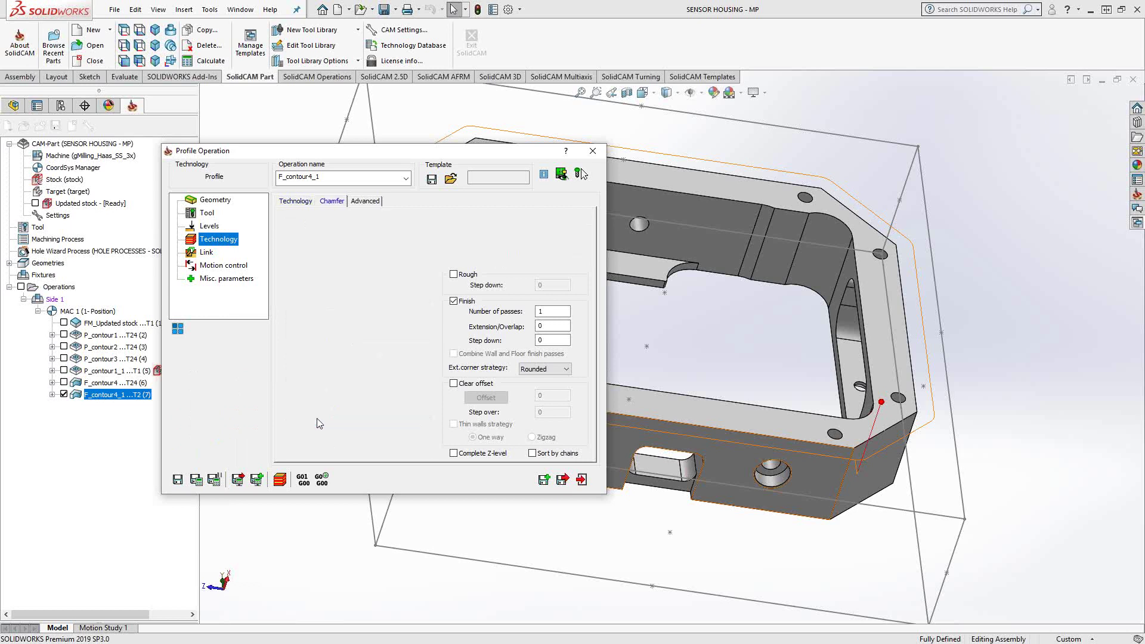
left_click(327, 201)
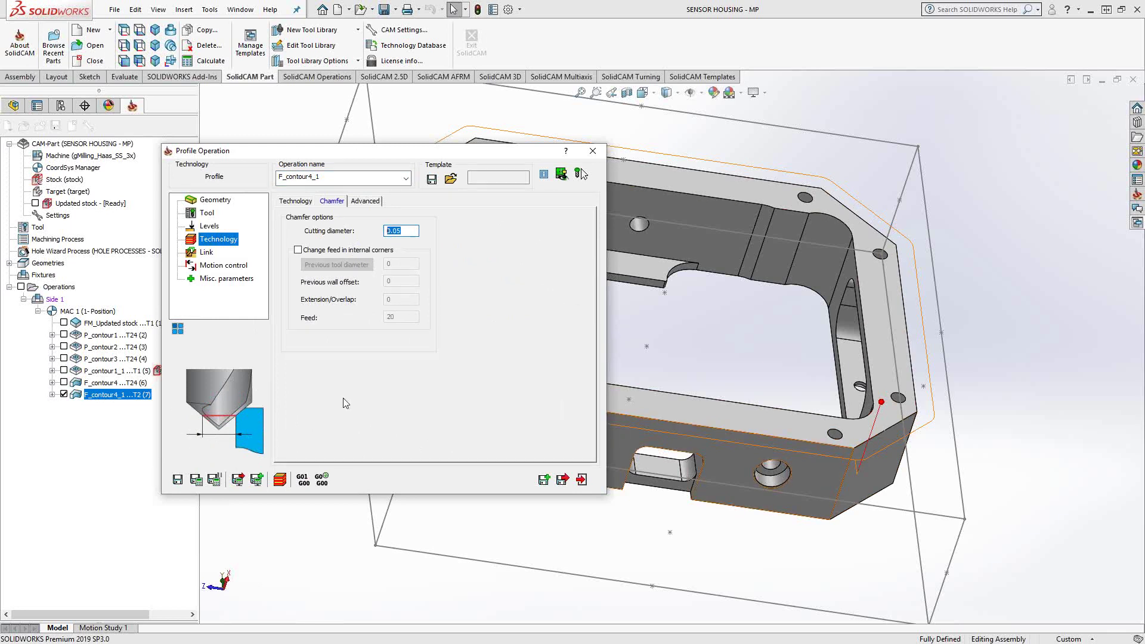
left_click(201, 481)
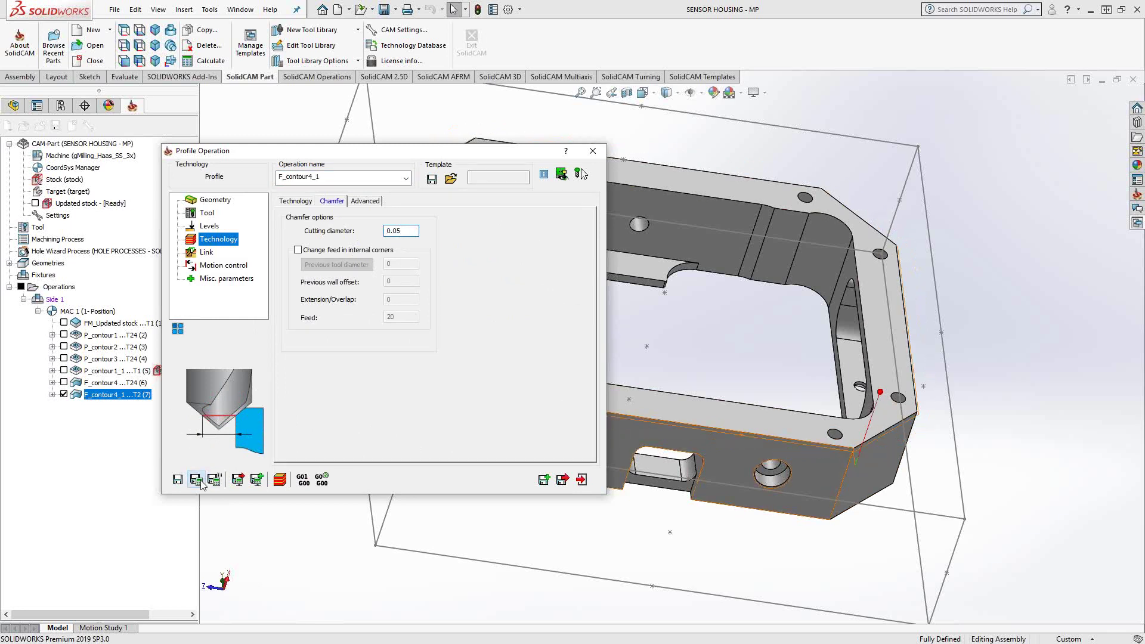
scroll(822, 429, "down", 6)
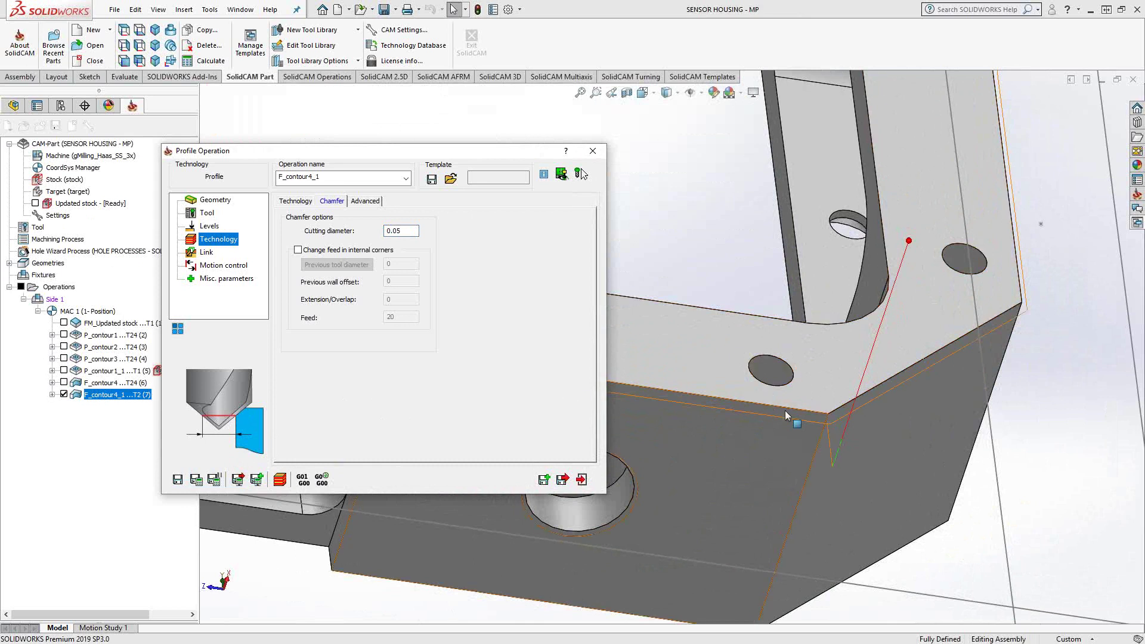
- Give F_contour4_1 a user-defined profile depth of 0.05 and recalculate
left_click(209, 227)
left_click(322, 380)
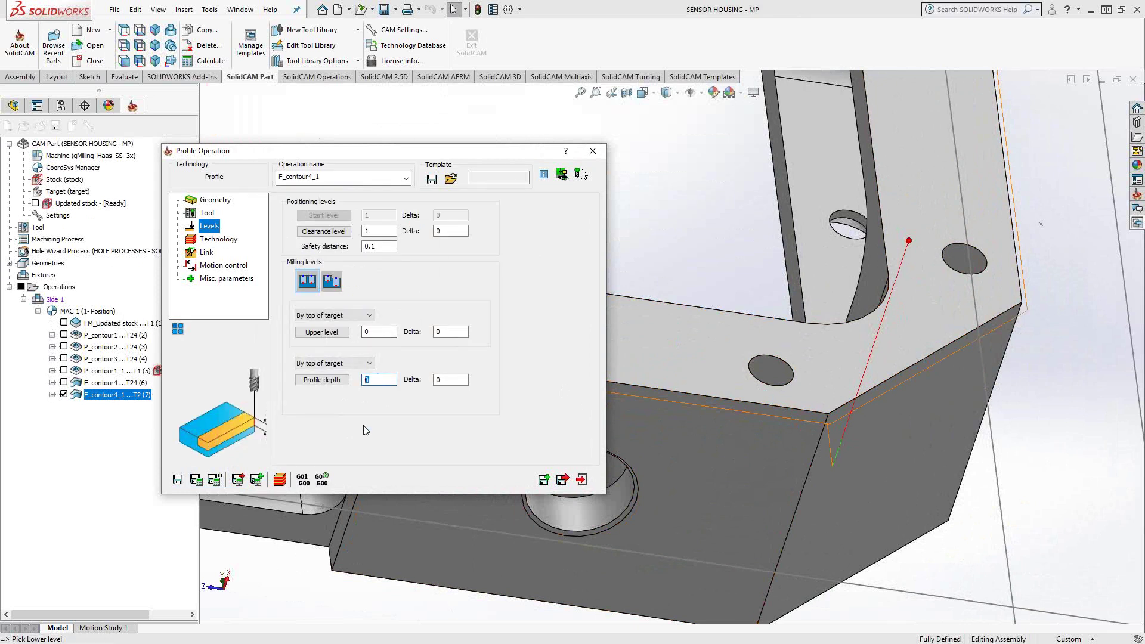
type(".05")
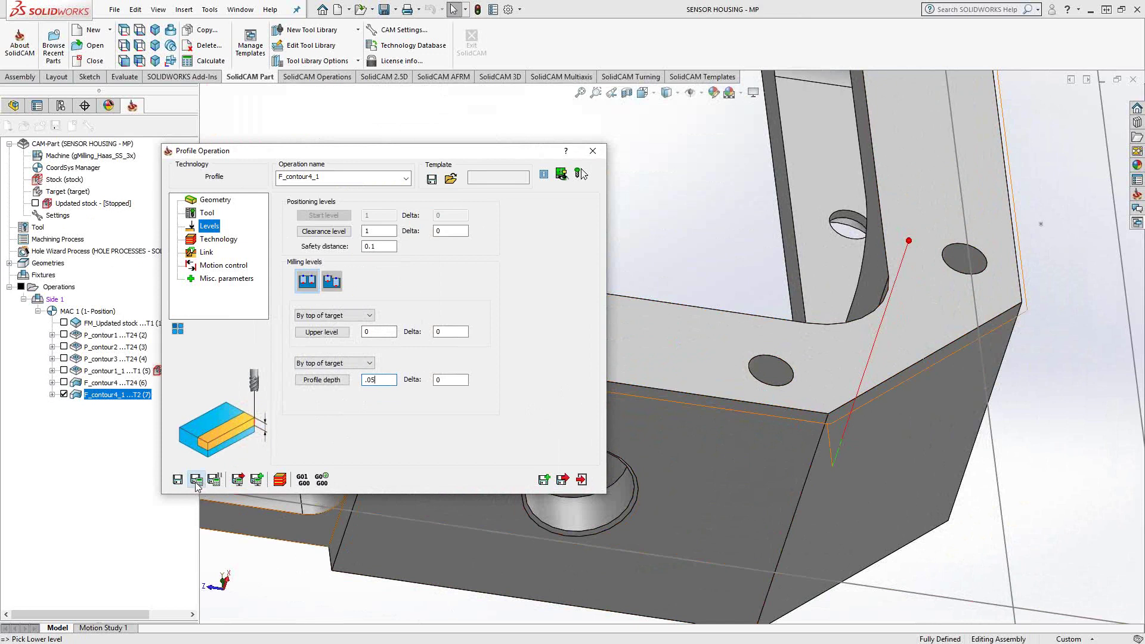
left_click(197, 481)
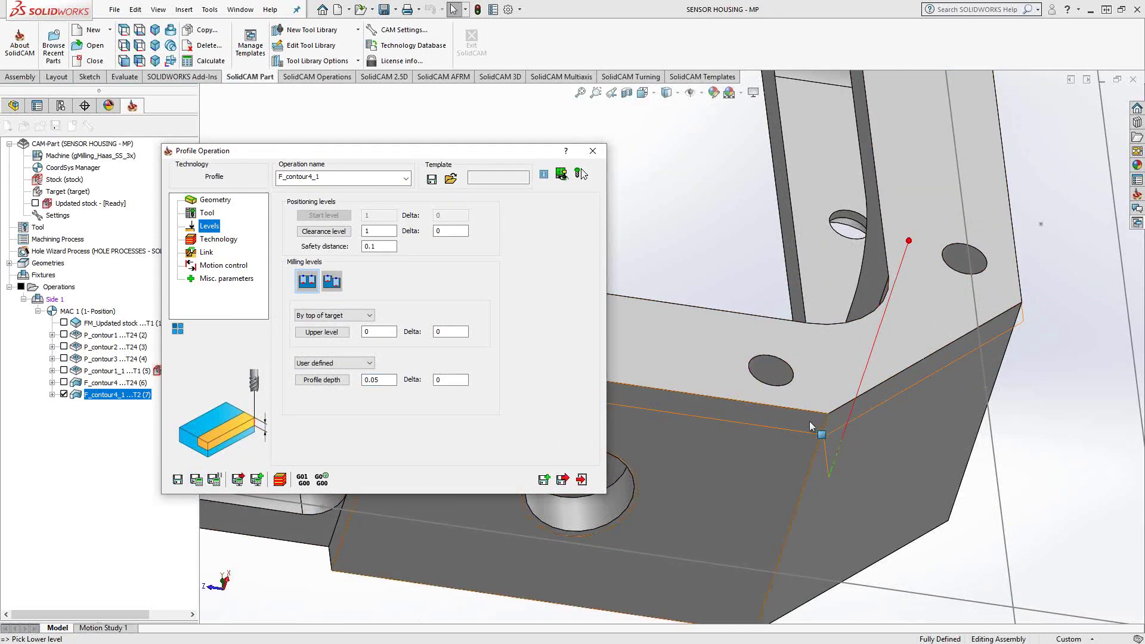
- Close the chamfer operation and play its toolpath in SolidVerify simulation
left_click(278, 478)
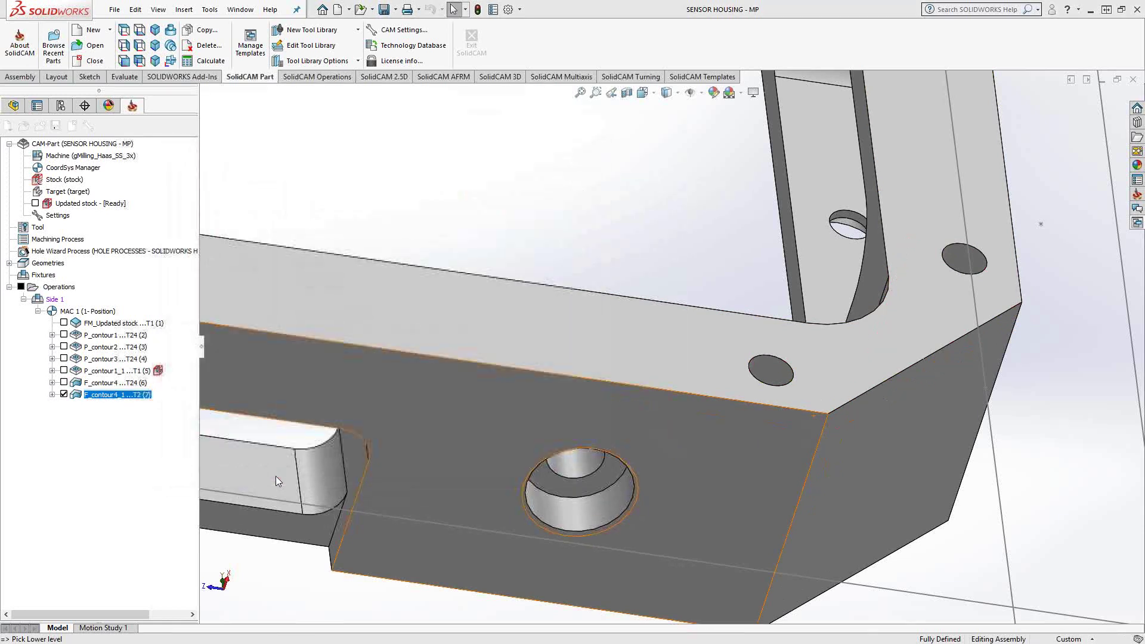
left_click(218, 419)
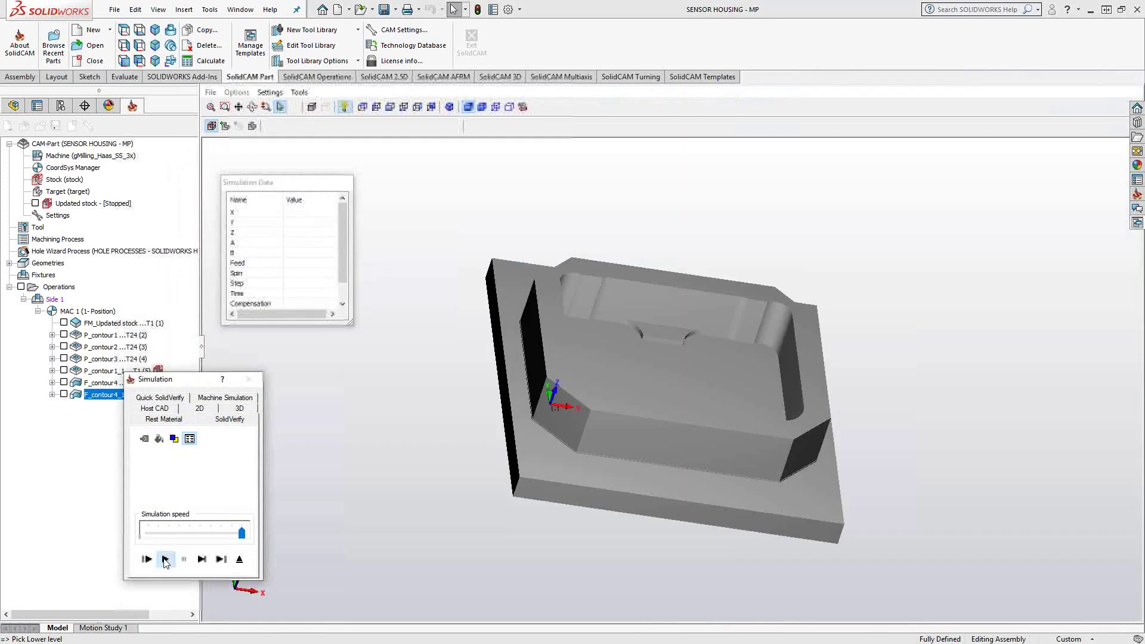
left_click(164, 559)
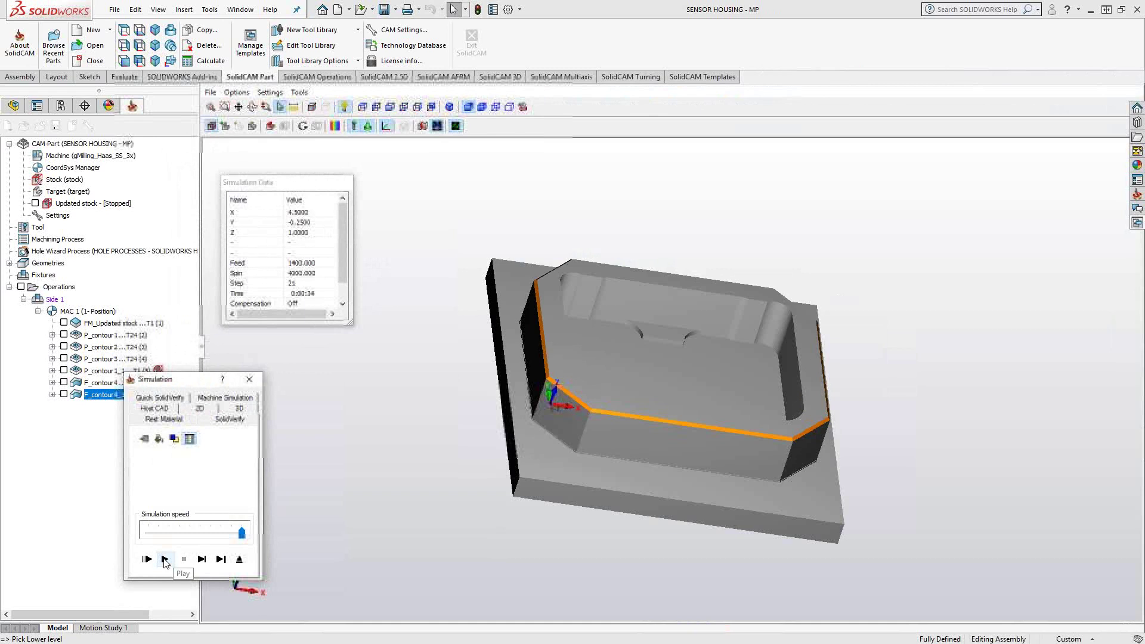
left_click(239, 559)
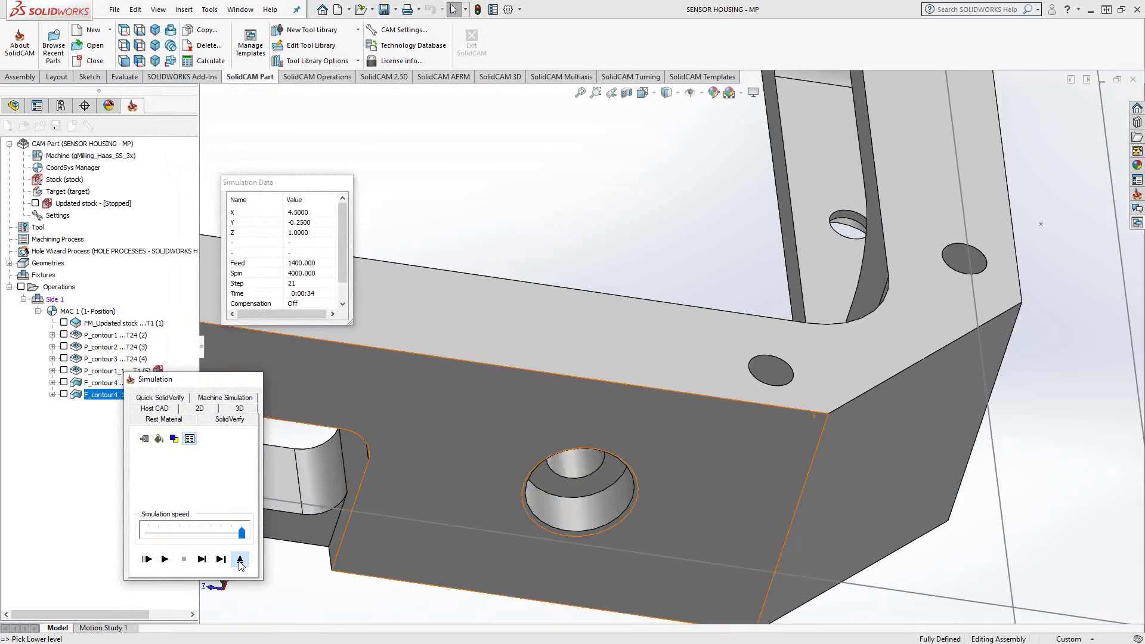